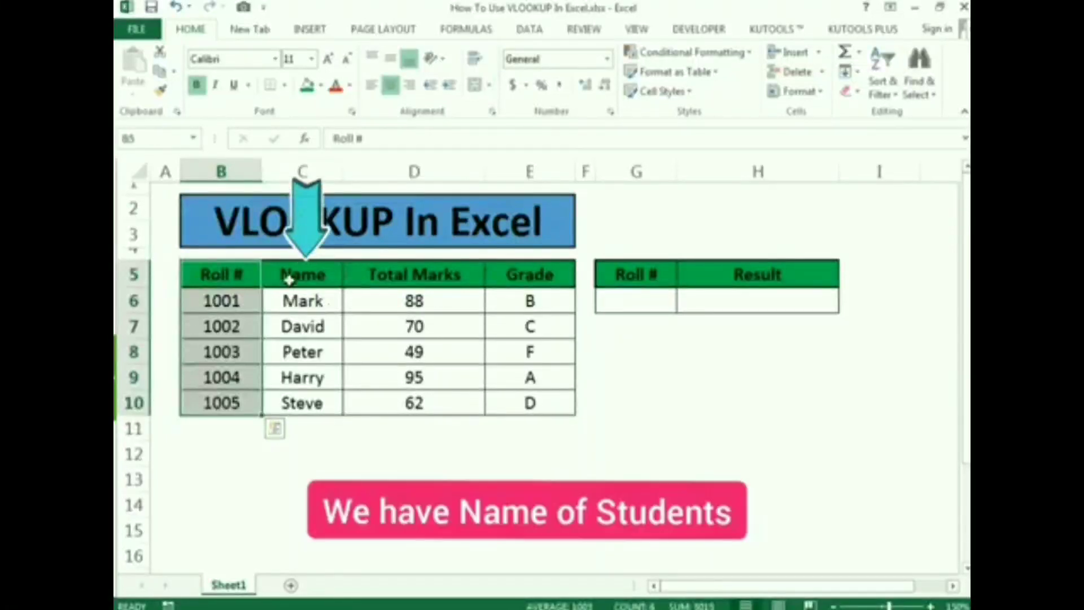
# Highlight the Name, Total Marks and Grade columns of the student table.
pyautogui.moveTo(288, 275); pyautogui.dragTo(290, 379)
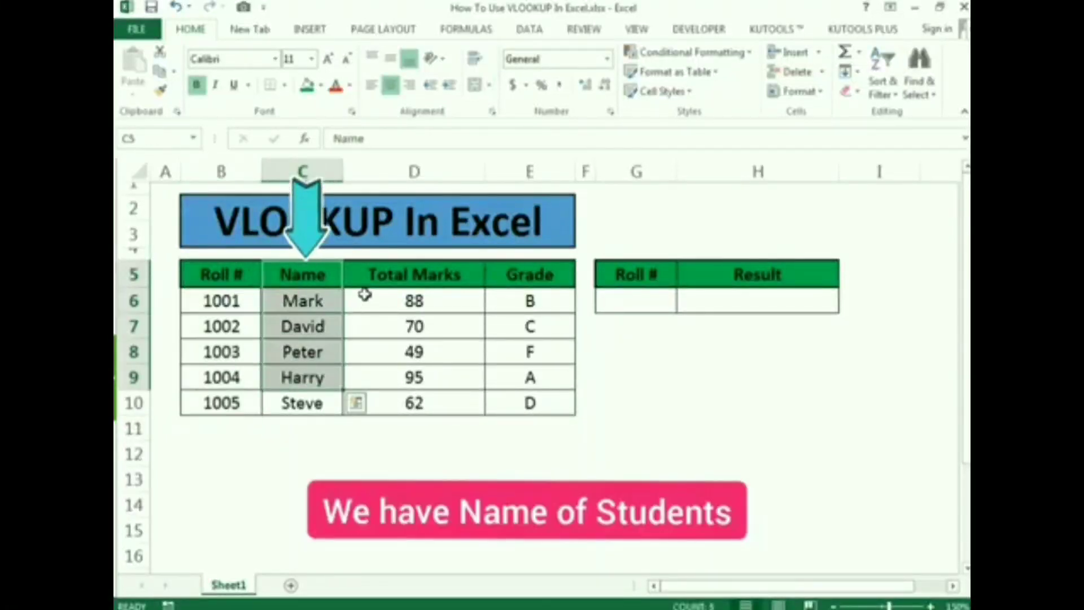
pyautogui.moveTo(368, 274); pyautogui.dragTo(388, 379)
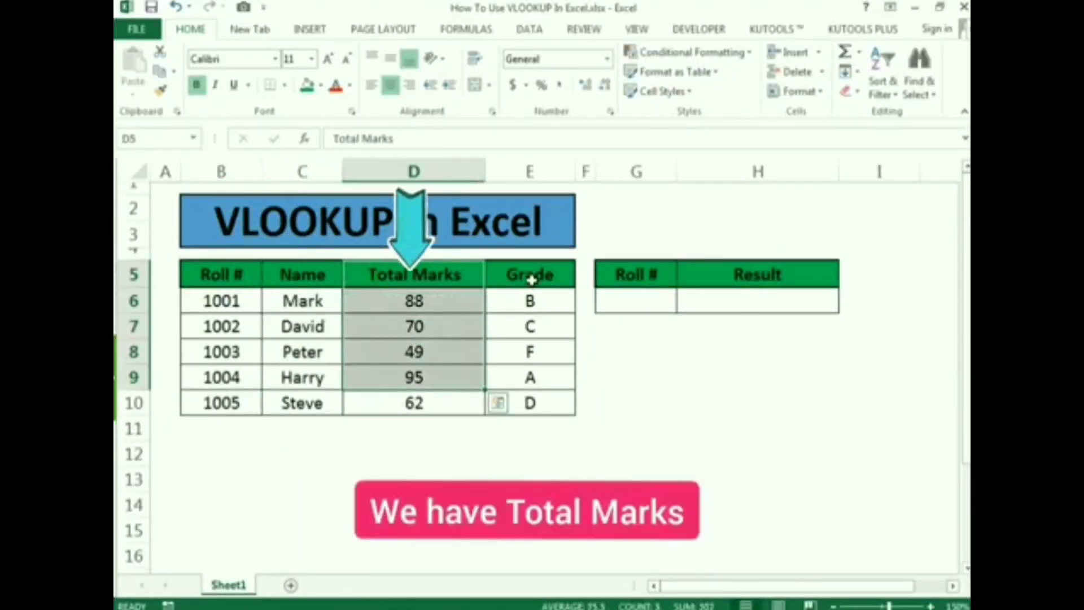
pyautogui.moveTo(531, 275); pyautogui.dragTo(537, 376)
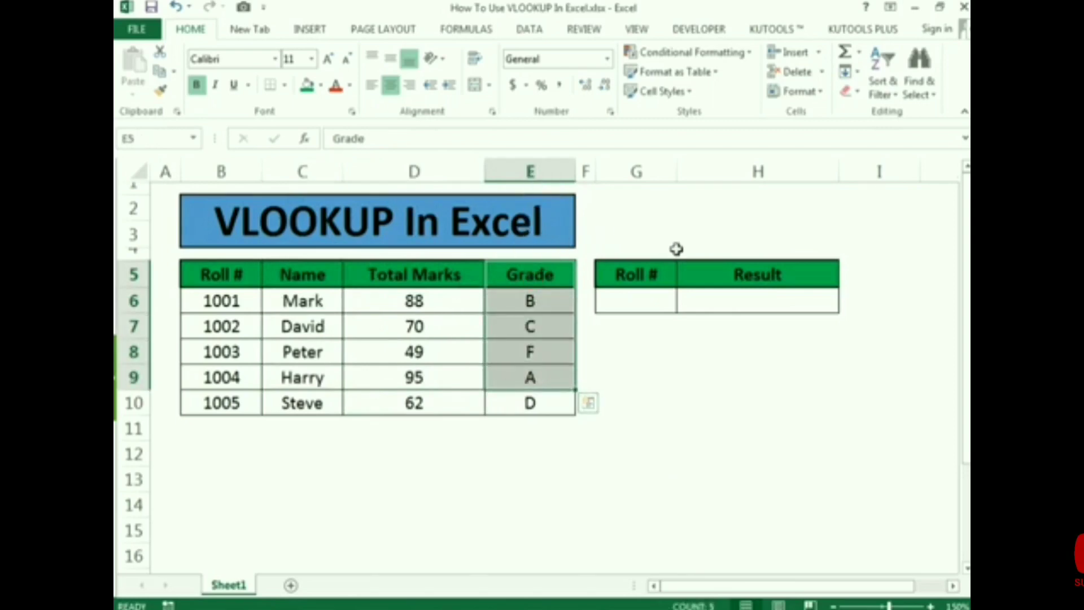
# Start the formula =VLOOKUP( in the Result cell H6.
pyautogui.click(718, 274)
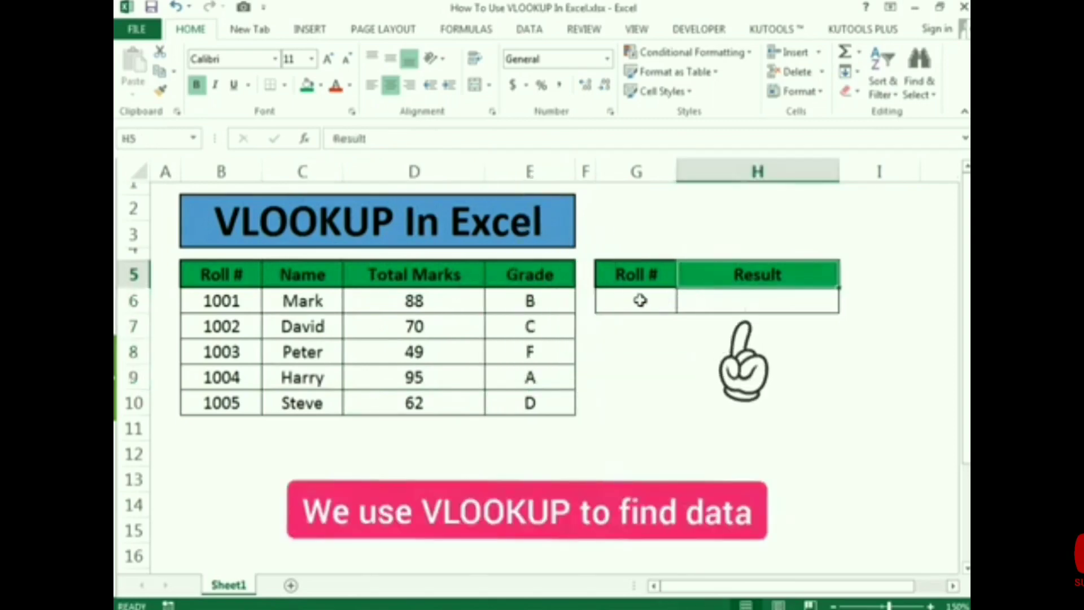
pyautogui.click(711, 299)
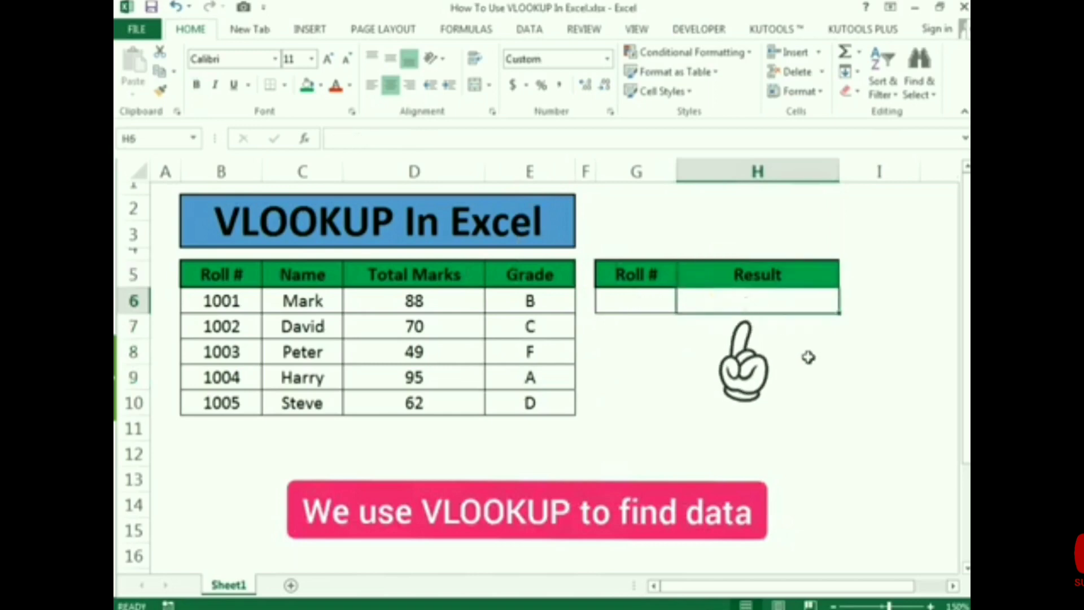
pyautogui.write('=')
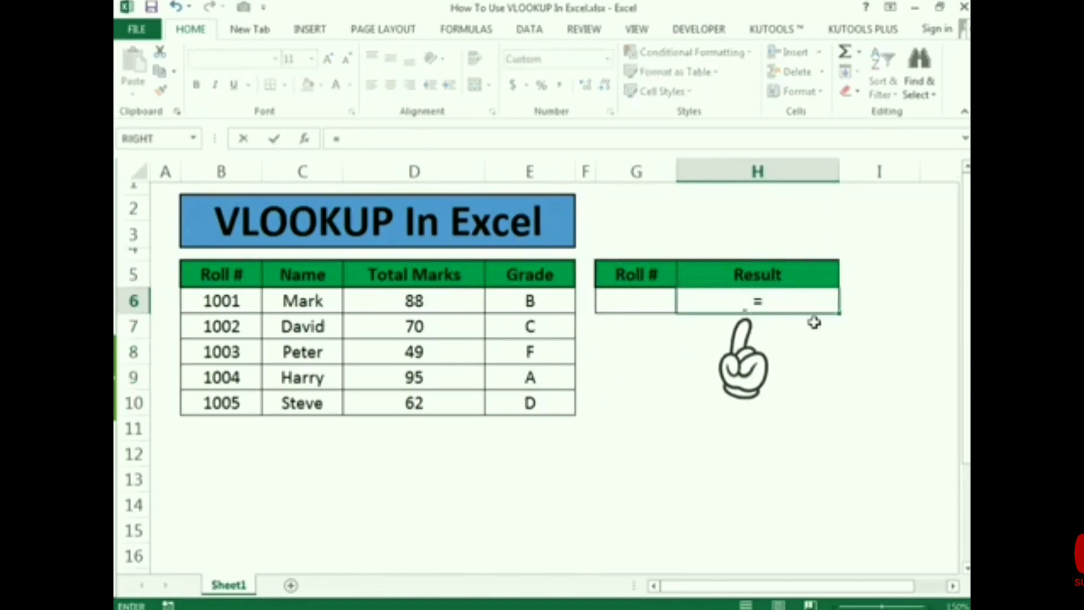
pyautogui.write('V')
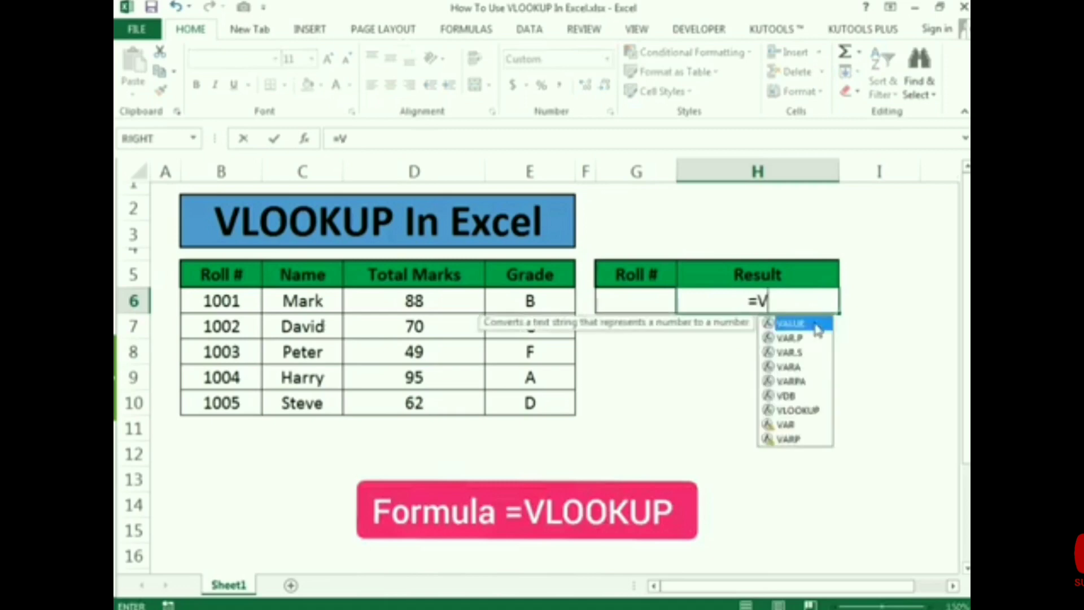
pyautogui.write('LOOKUP')
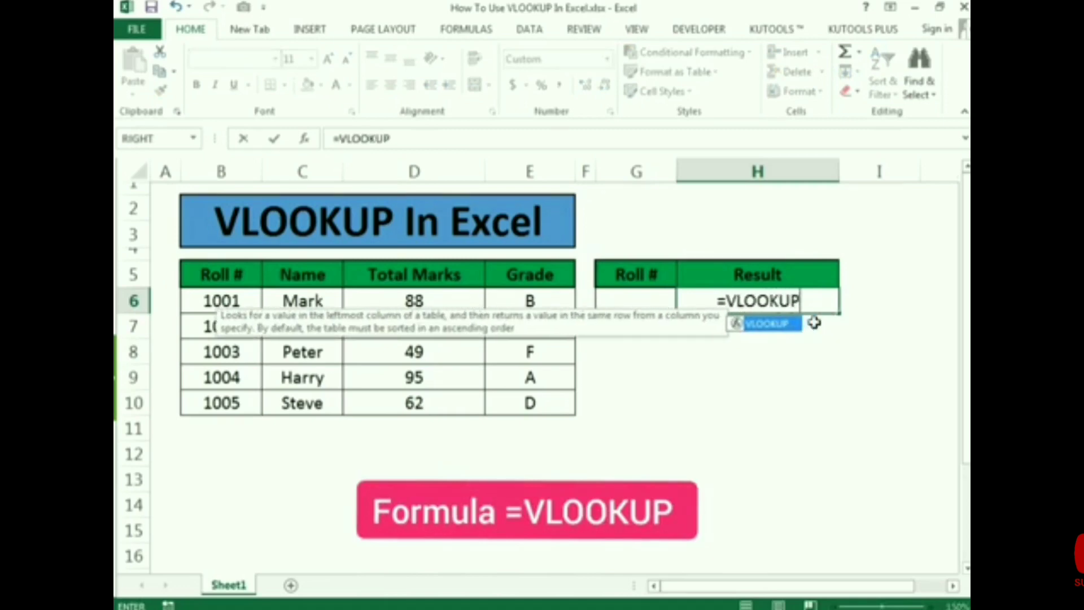
pyautogui.write('(')
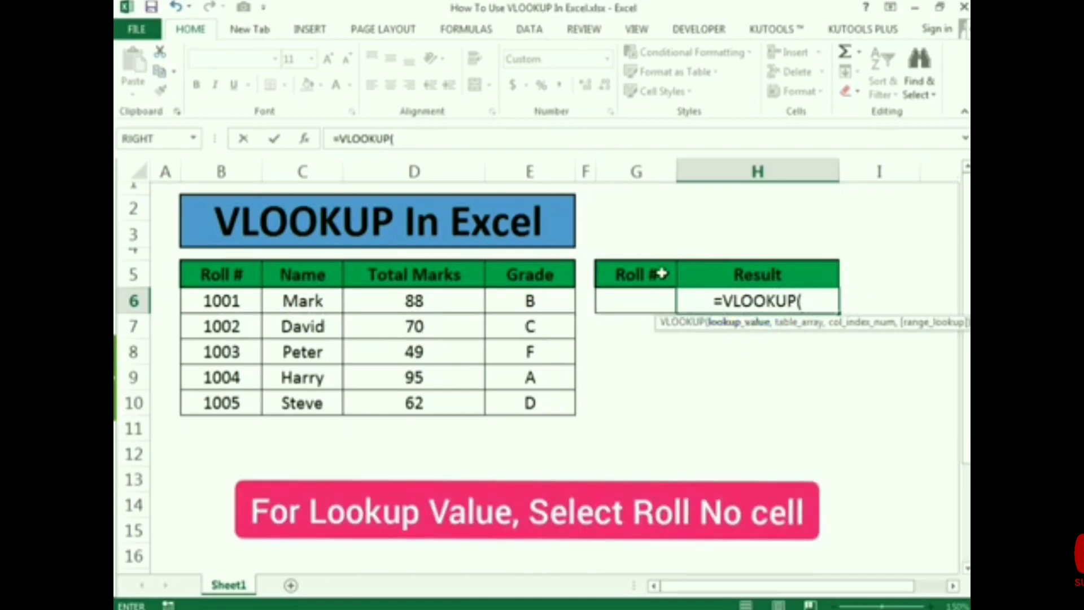
# Complete the VLOOKUP with lookup value G6, table B6:E10, column 2 and exact match 0.
pyautogui.click(629, 297)
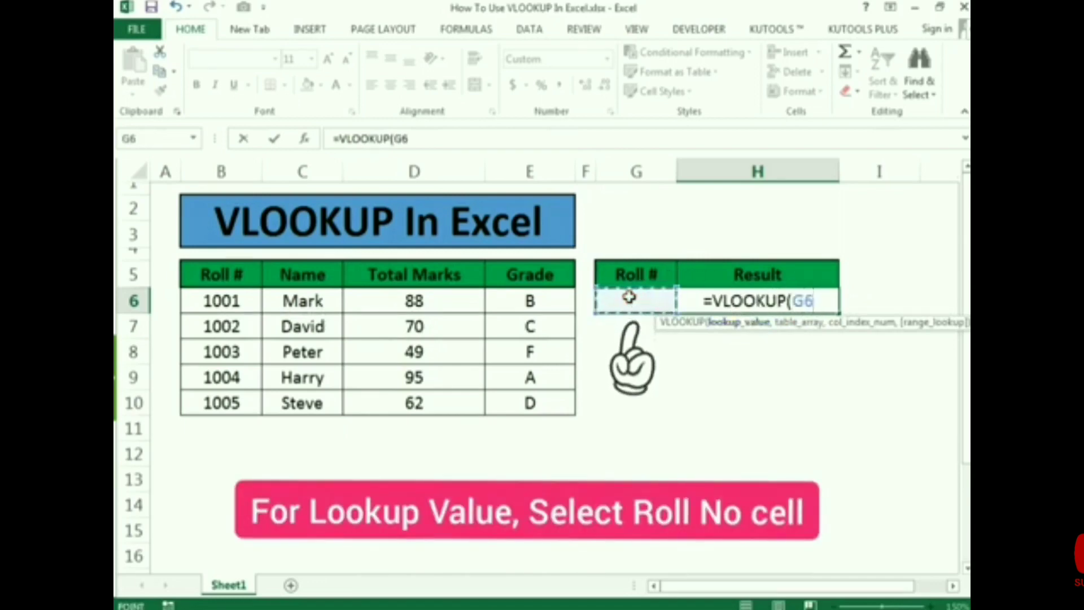
pyautogui.write(',')
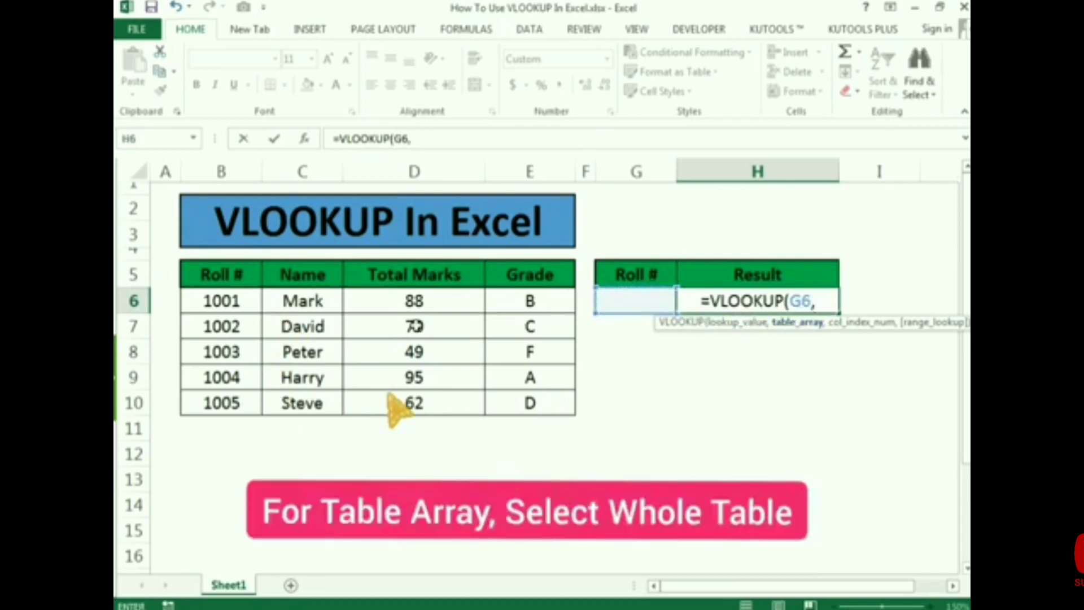
pyautogui.moveTo(224, 301)
pyautogui.mouseDown()
pyautogui.moveTo(380, 319)
pyautogui.moveTo(524, 405)
pyautogui.mouseUp()
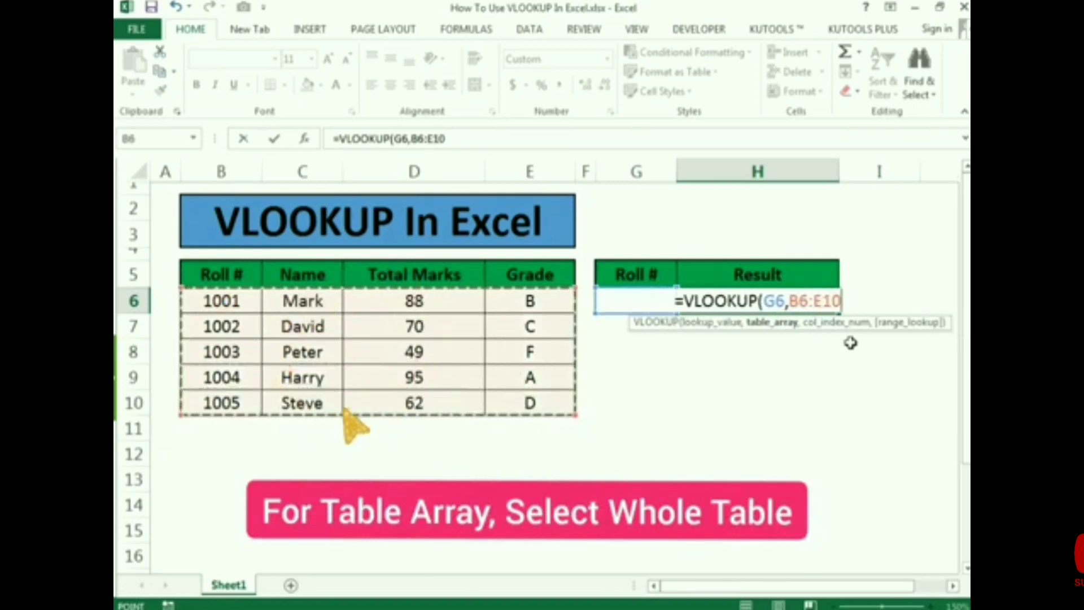
pyautogui.write(',')
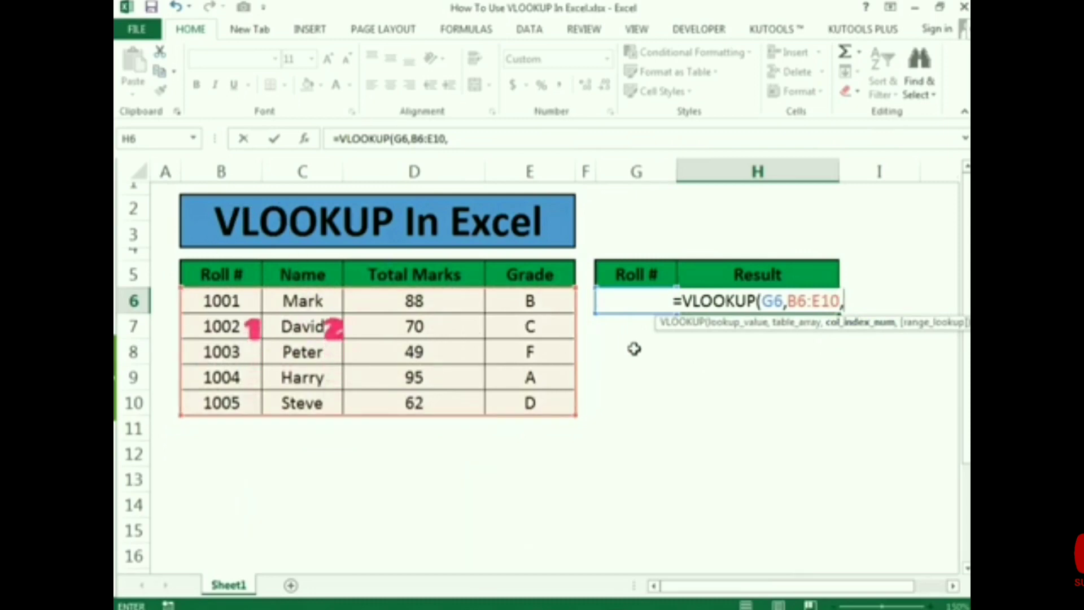
pyautogui.write('2')
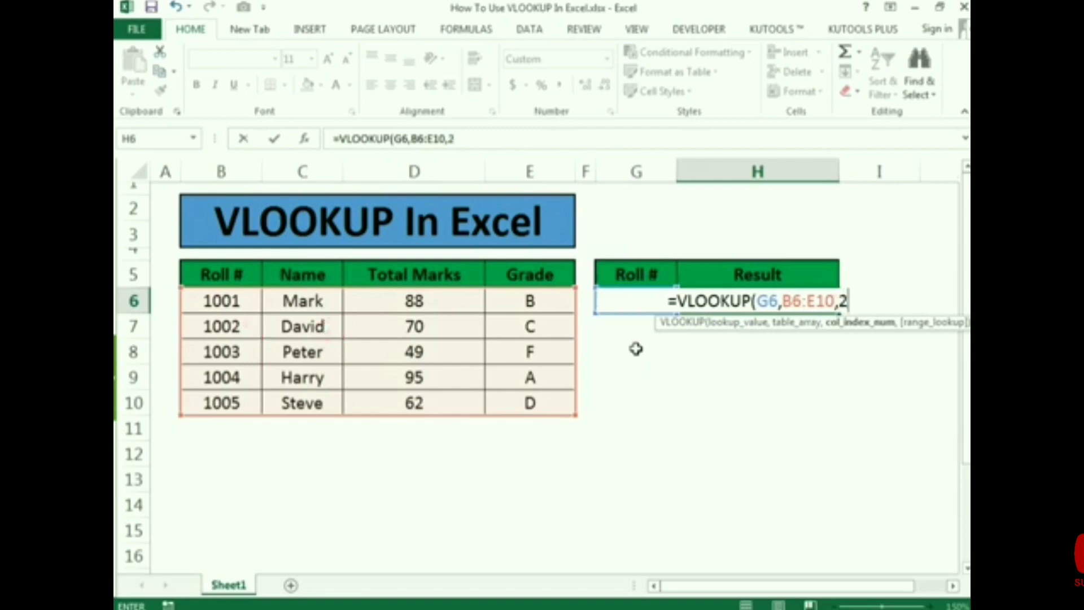
pyautogui.write(',')
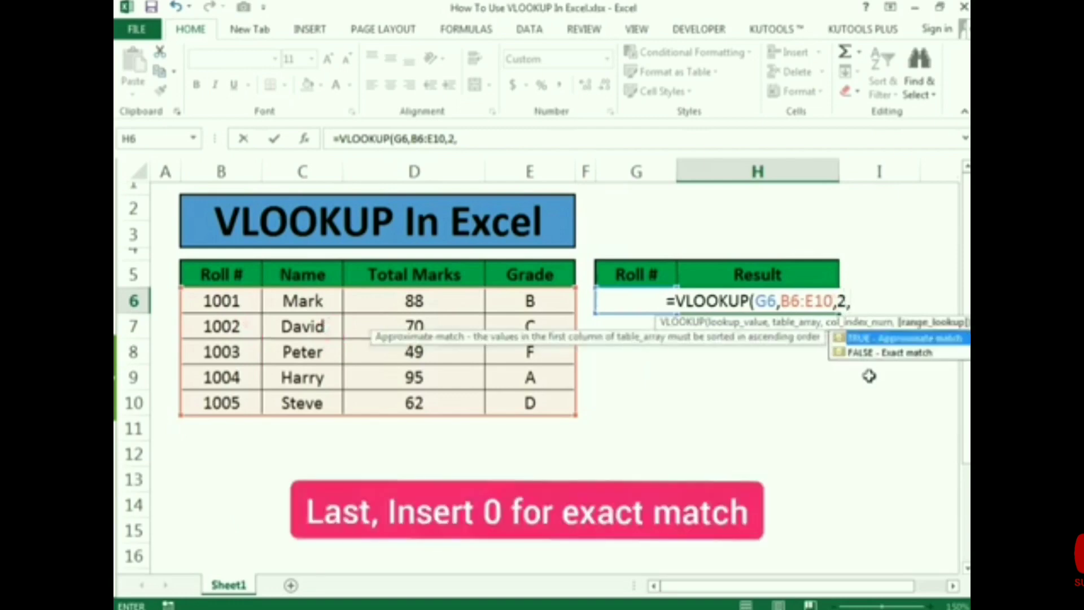
pyautogui.write('0')
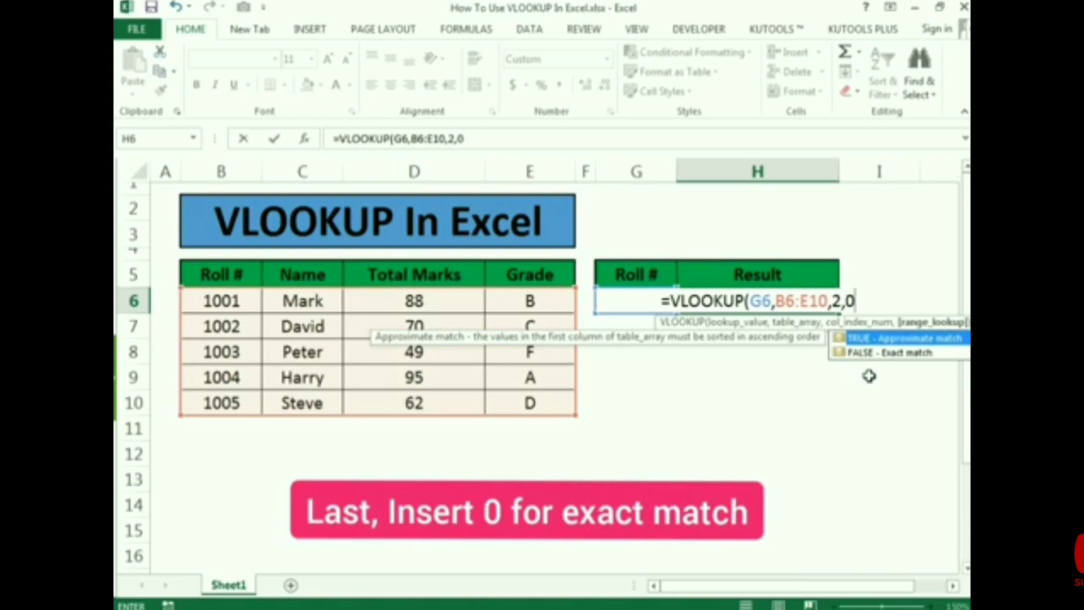
pyautogui.write(')')
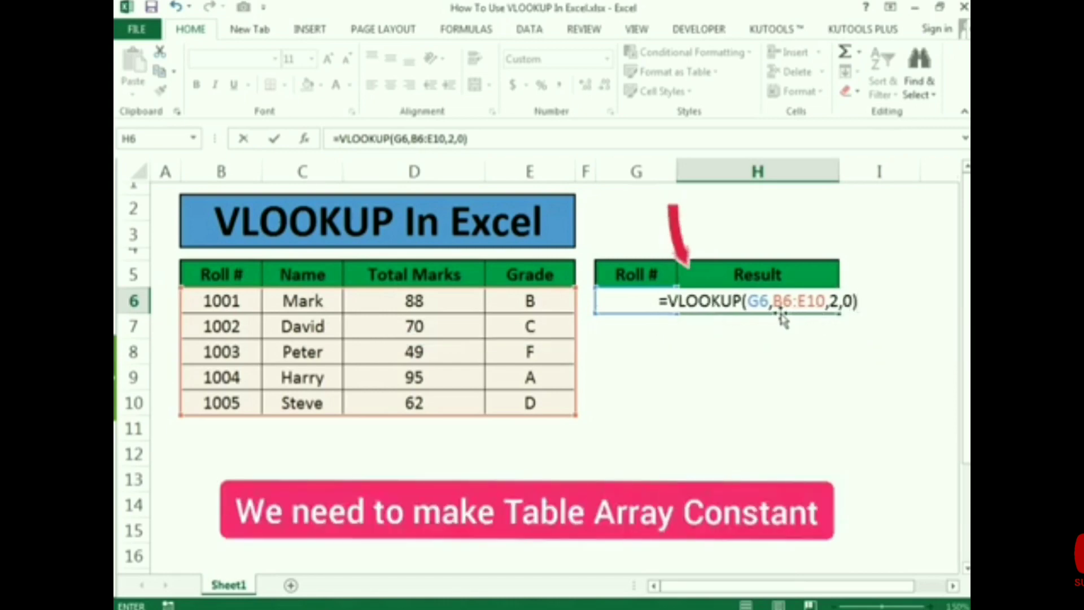
# Lock the table range as $B$6:$E$10 and enter the formula, which shows #N/A.
pyautogui.moveTo(781, 301); pyautogui.dragTo(826, 301)
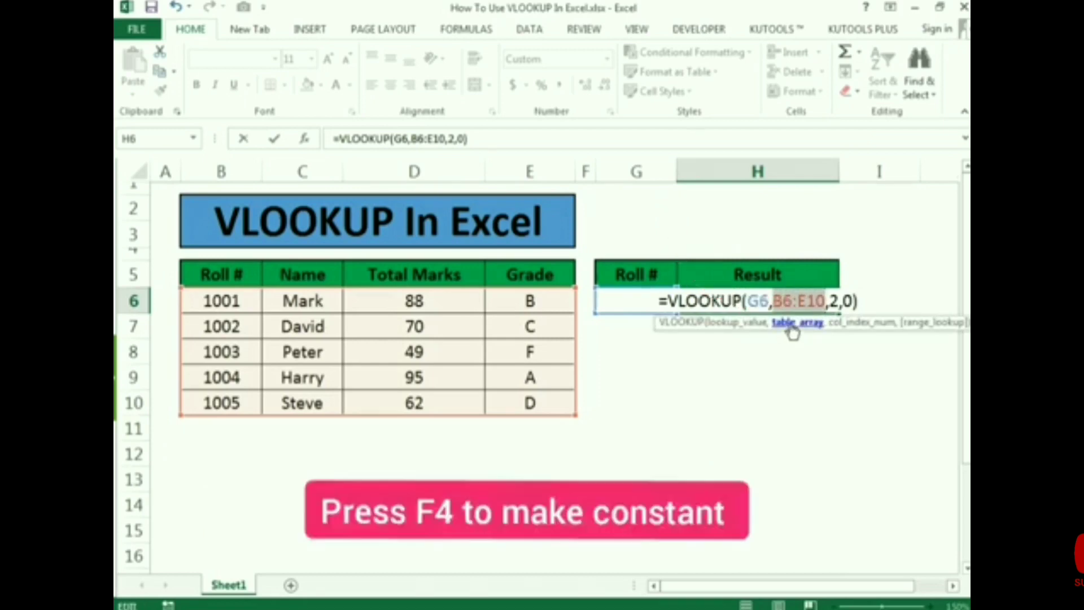
pyautogui.press('F4')
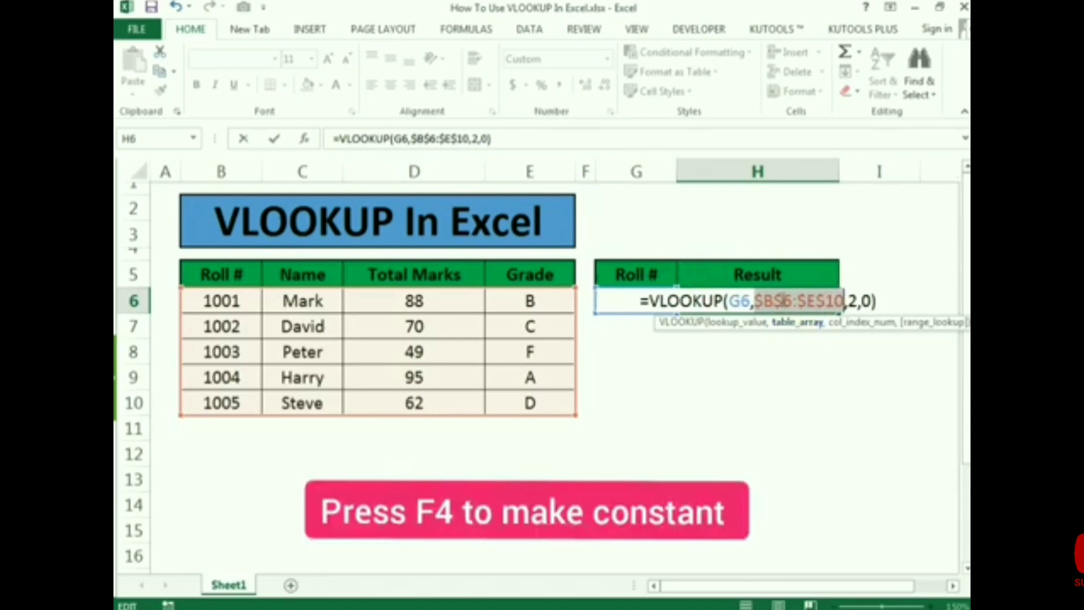
pyautogui.press('Return')
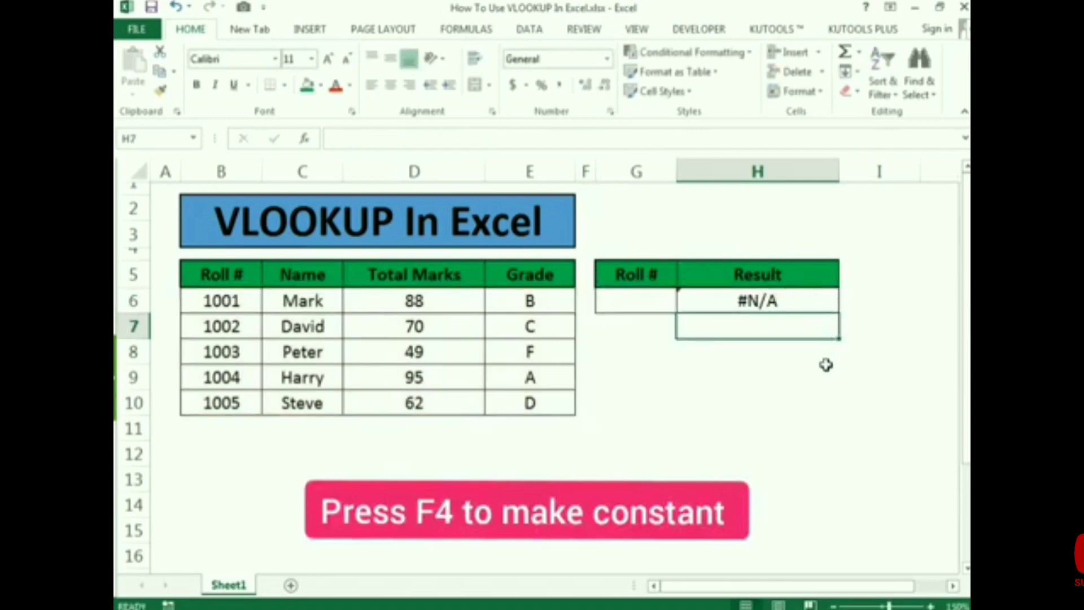
# Enter roll number 1001 in G6 so H6 returns that student's name.
pyautogui.click(826, 367)
pyautogui.click(643, 300)
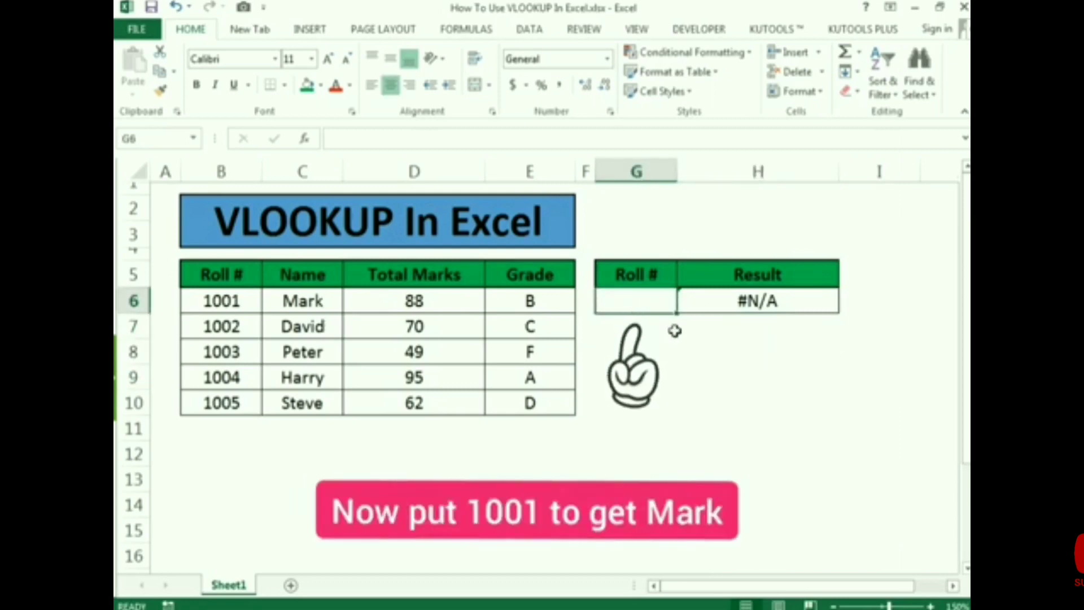
pyautogui.write('1001')
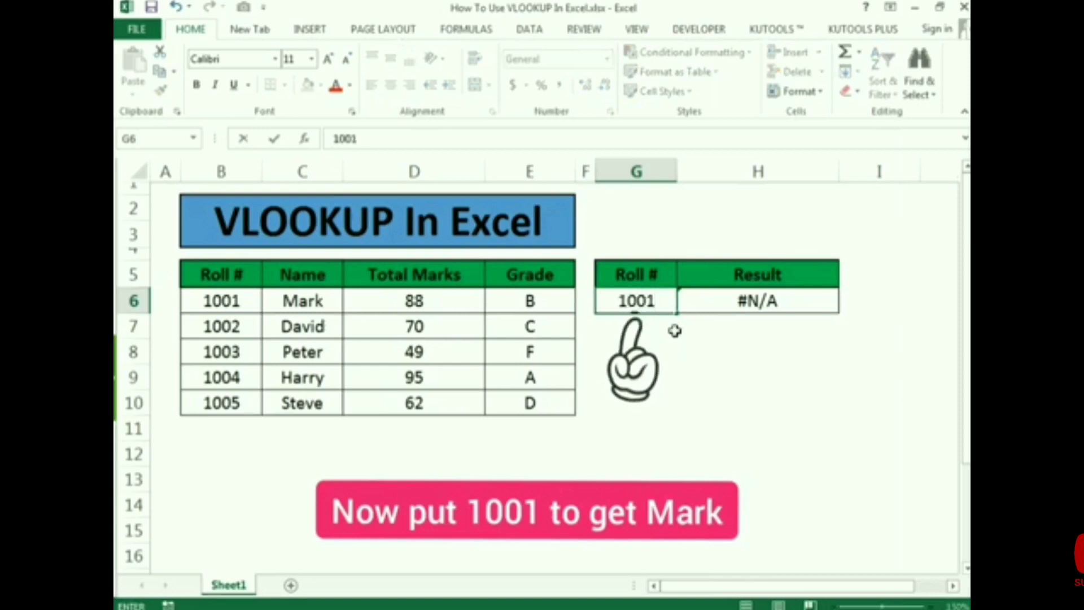
pyautogui.press('Return')
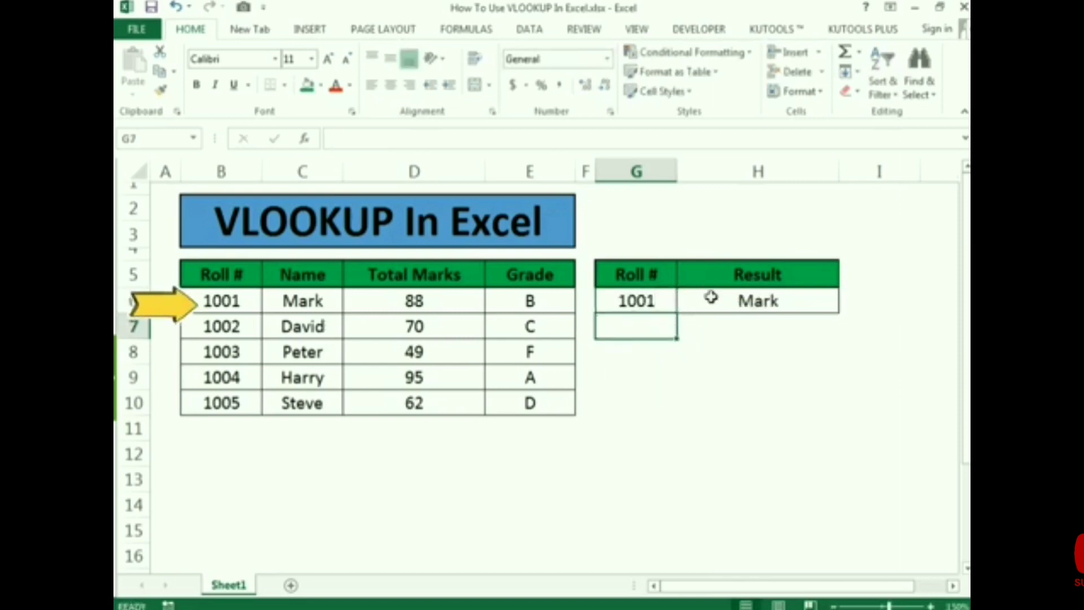
pyautogui.click(710, 299)
pyautogui.click(627, 301)
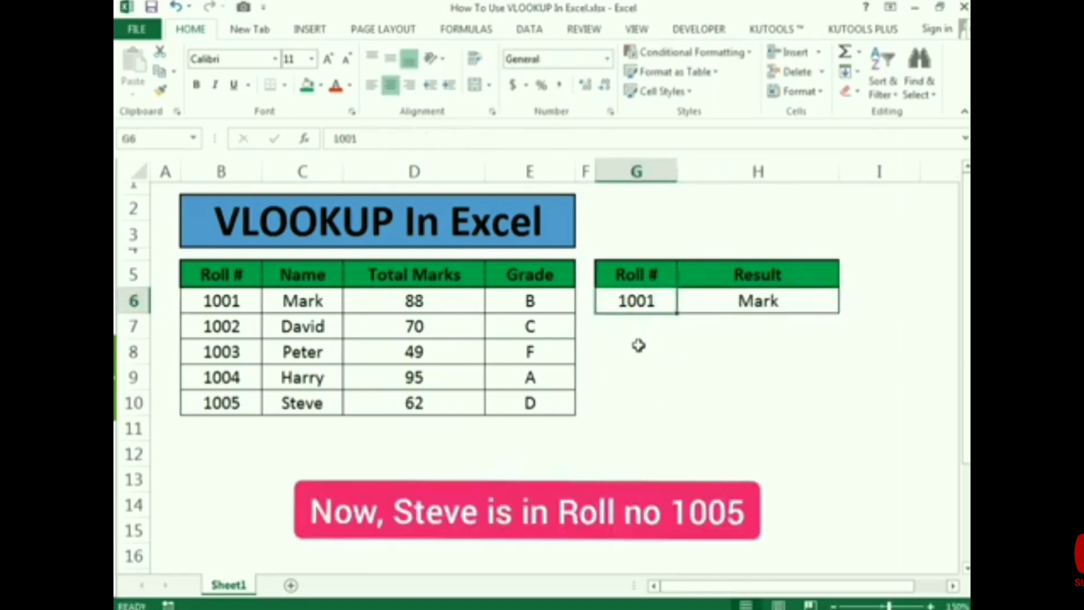
# Change the roll number in G6 to 1005 so H6 returns the matching student's name.
pyautogui.click(221, 406)
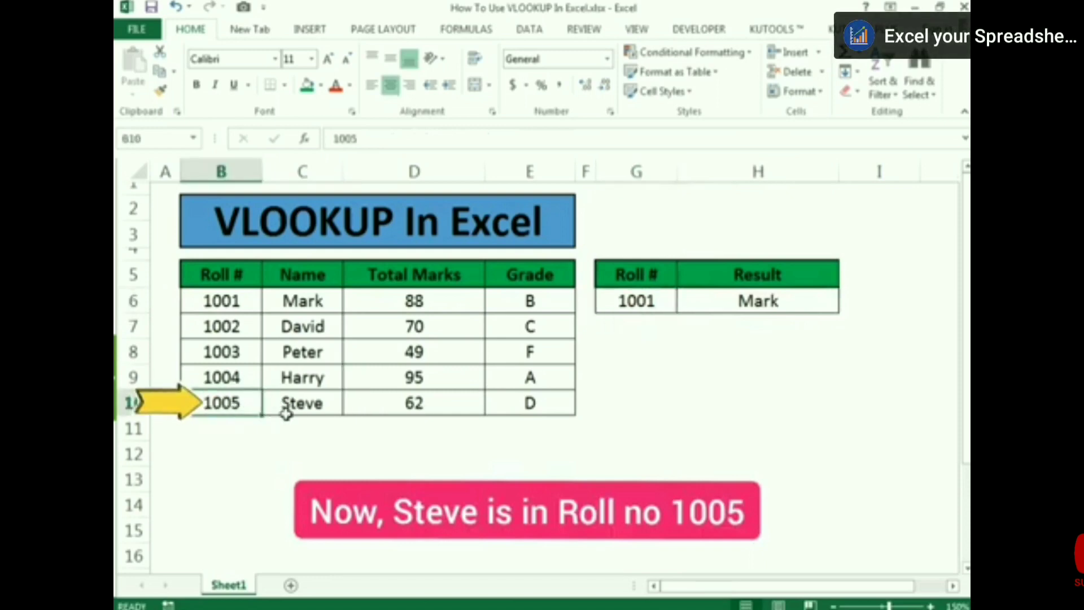
pyautogui.click(621, 305)
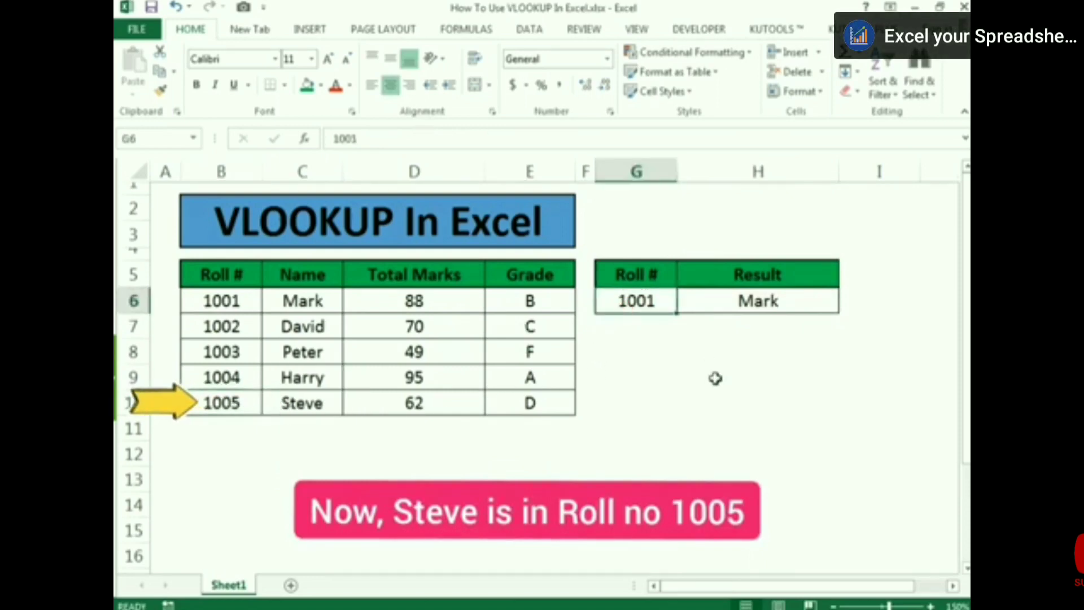
pyautogui.write('1005')
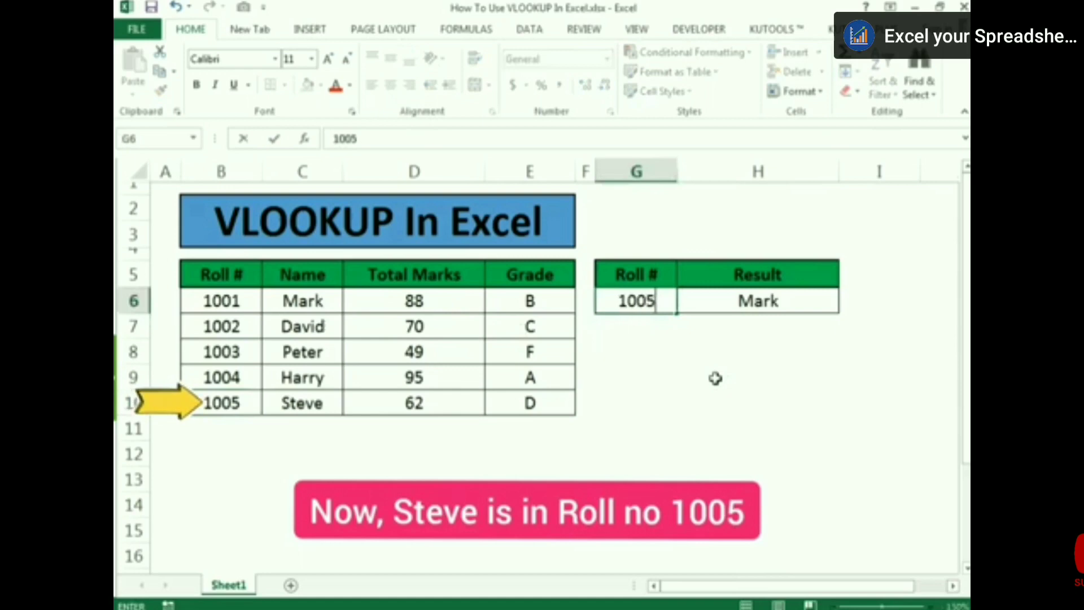
pyautogui.press('Return')
pyautogui.click(717, 297)
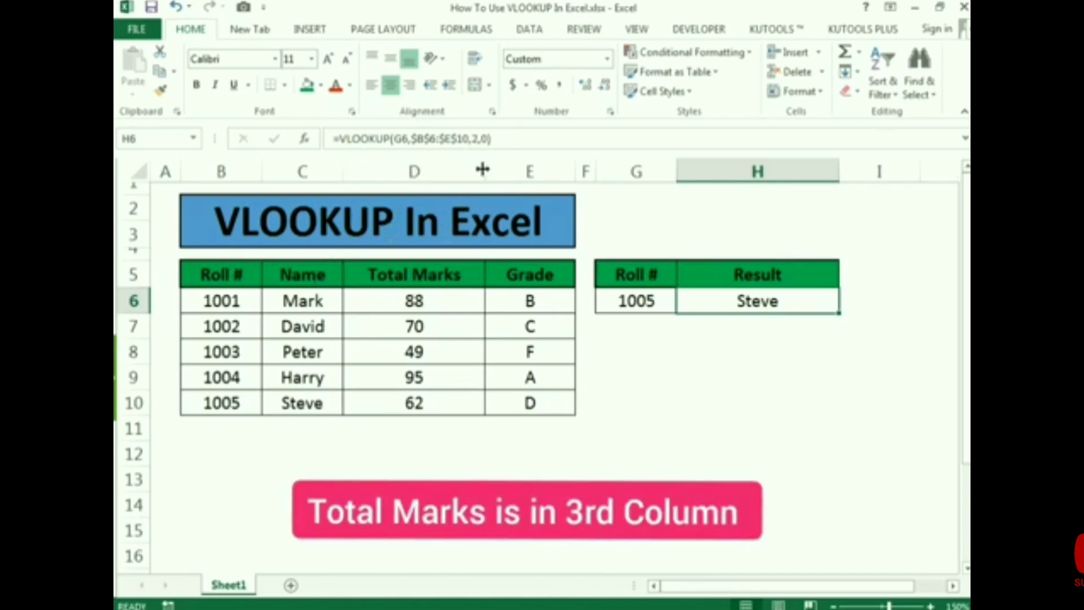
# Change the VLOOKUP column index from 2 to 3 so H6 shows total marks, $ 62.
pyautogui.click(475, 138)
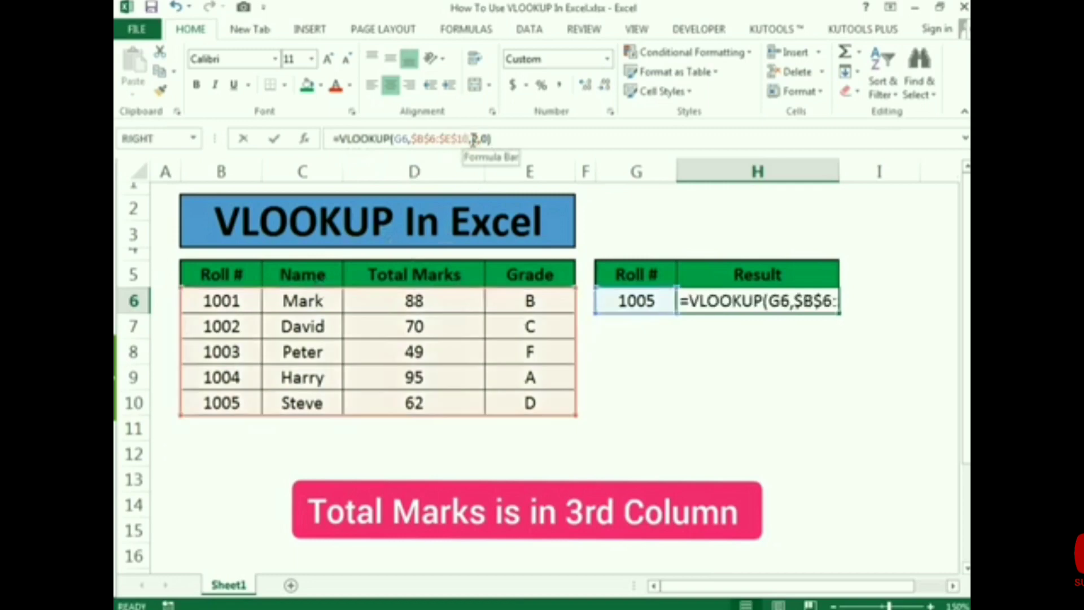
pyautogui.doubleClick(475, 138)
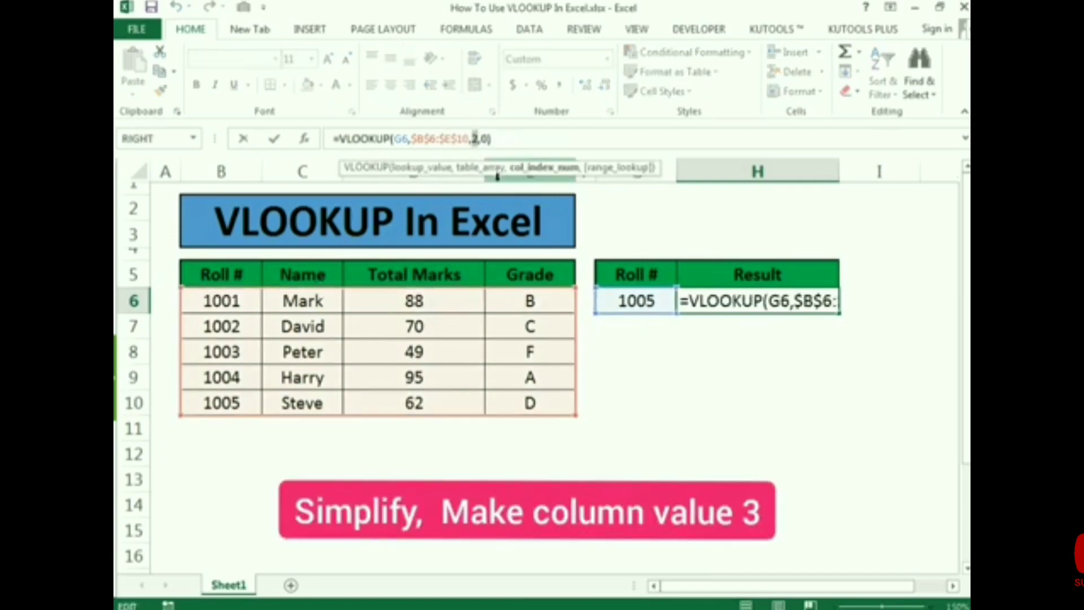
pyautogui.write('3')
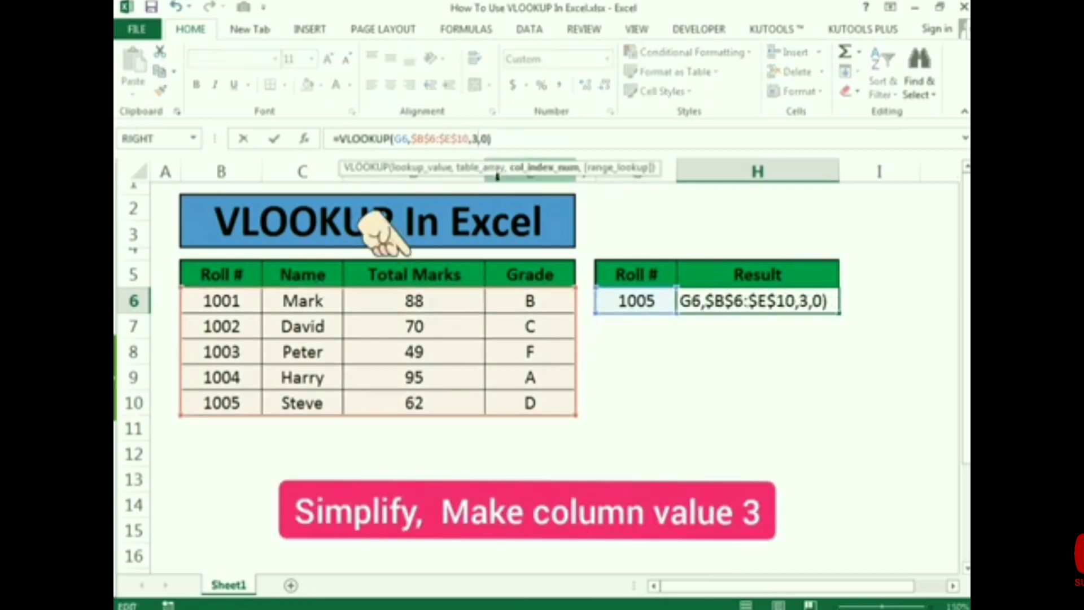
pyautogui.press('Return')
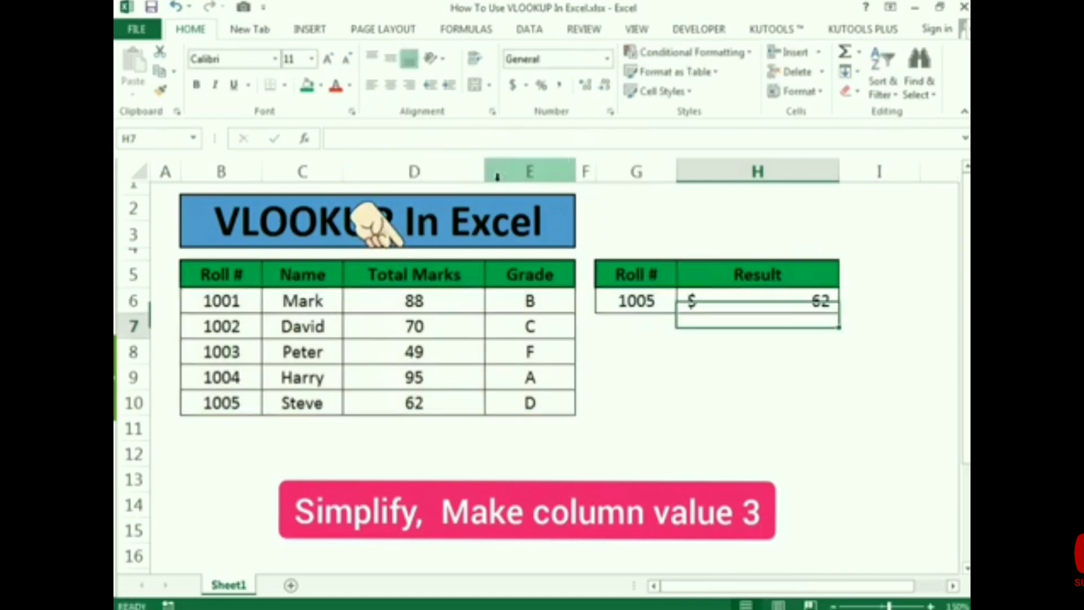
# Apply the General number format to H6 so it shows a plain 62.
pyautogui.click(768, 291)
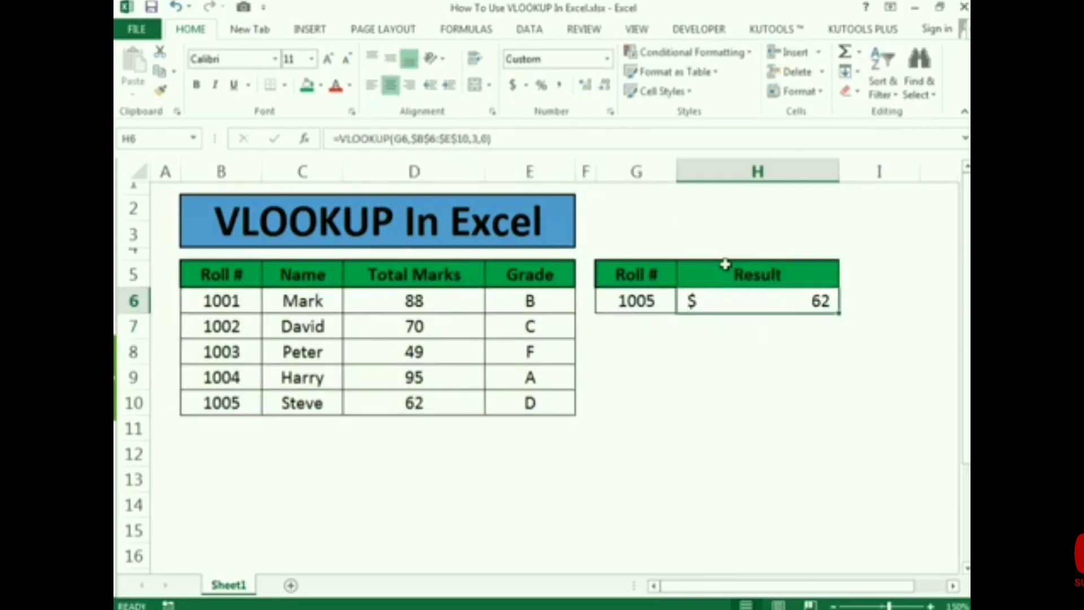
pyautogui.click(608, 62)
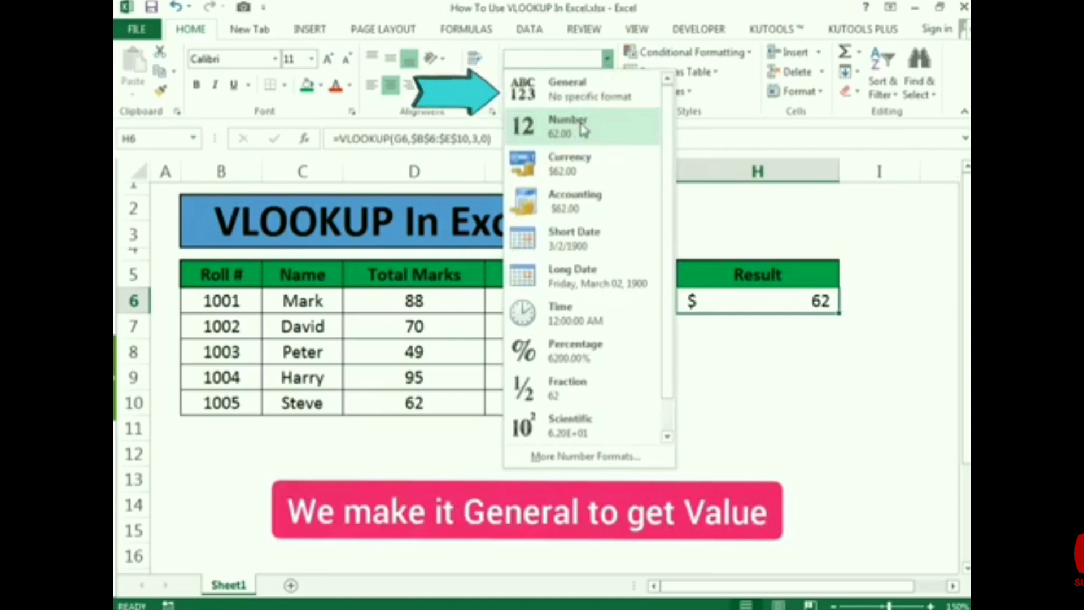
pyautogui.click(571, 89)
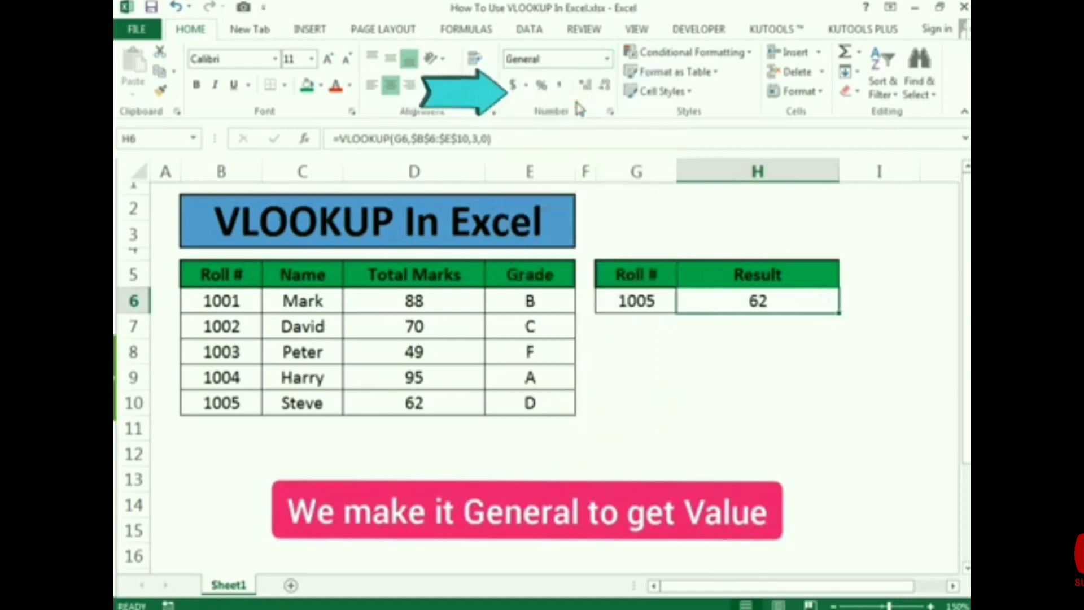
pyautogui.click(802, 359)
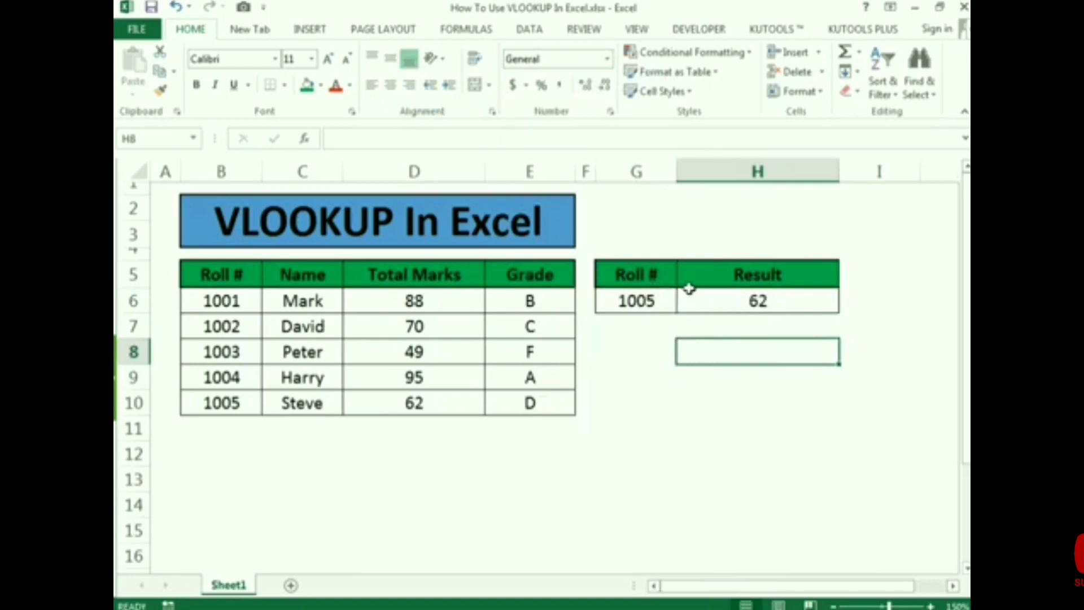
# Change the roll number in G6 to 1001 so H6 returns total marks 88.
pyautogui.click(645, 302)
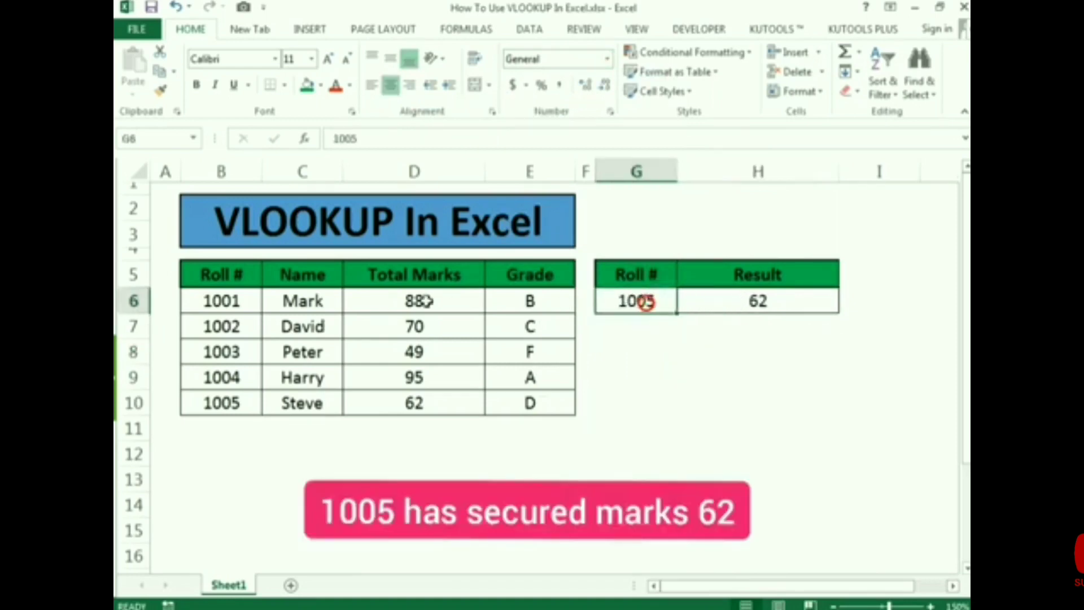
pyautogui.click(194, 294)
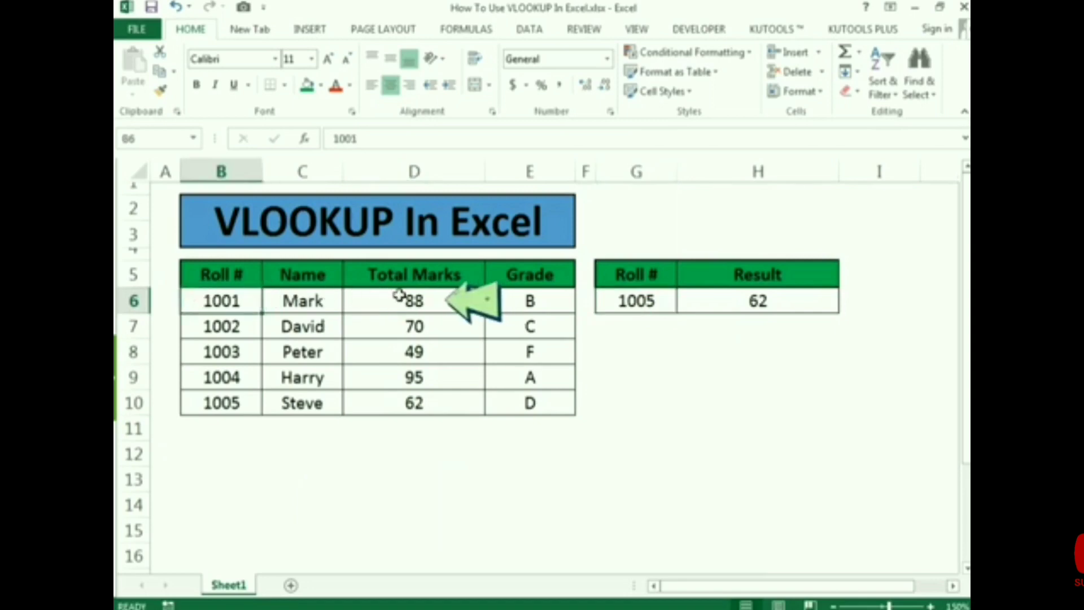
pyautogui.click(633, 293)
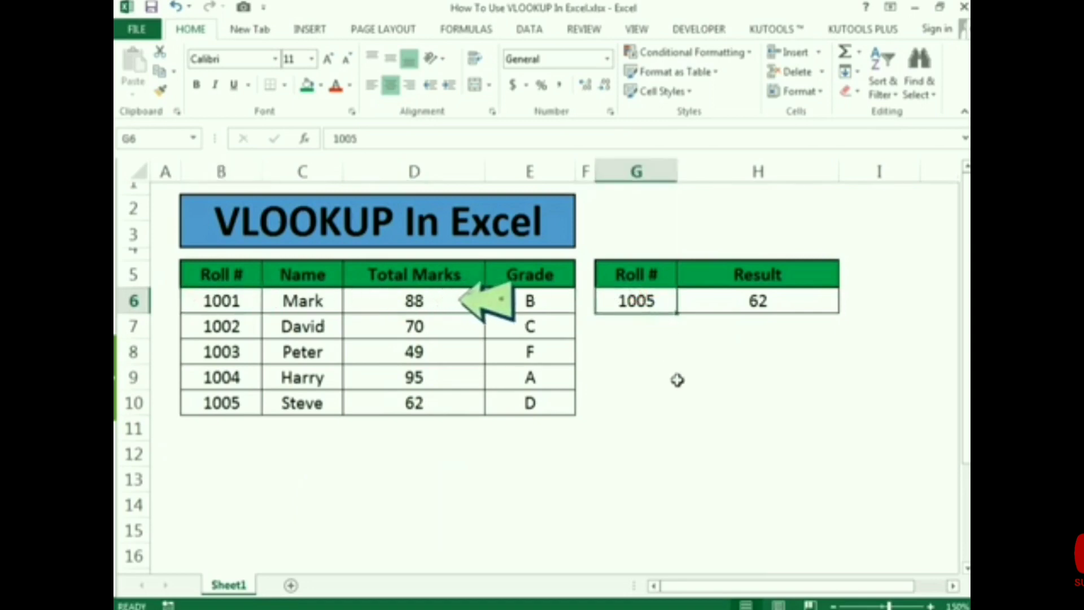
pyautogui.write('1001')
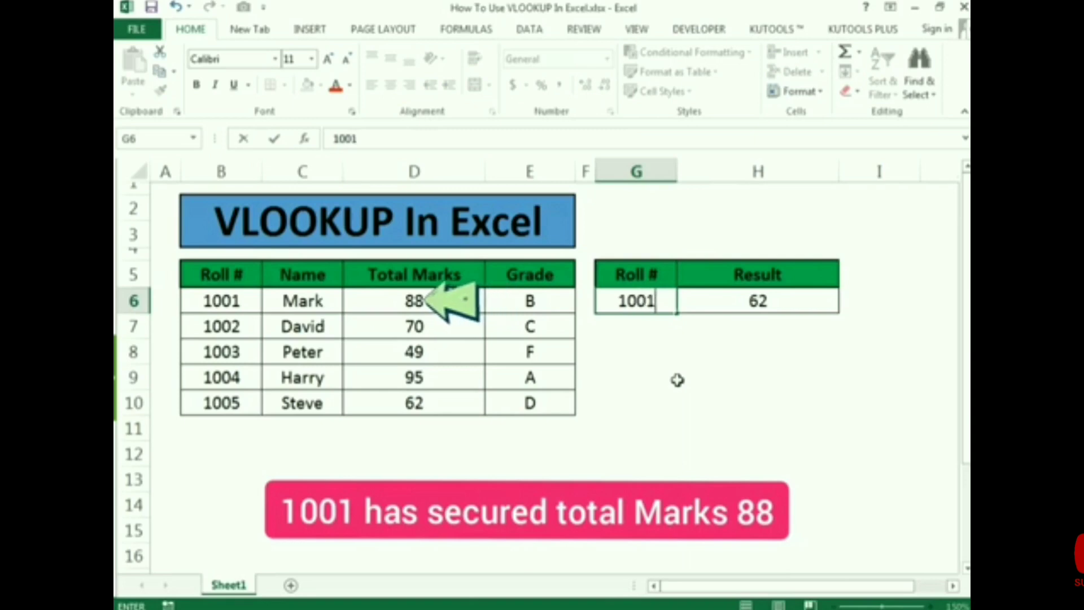
pyautogui.press('Return')
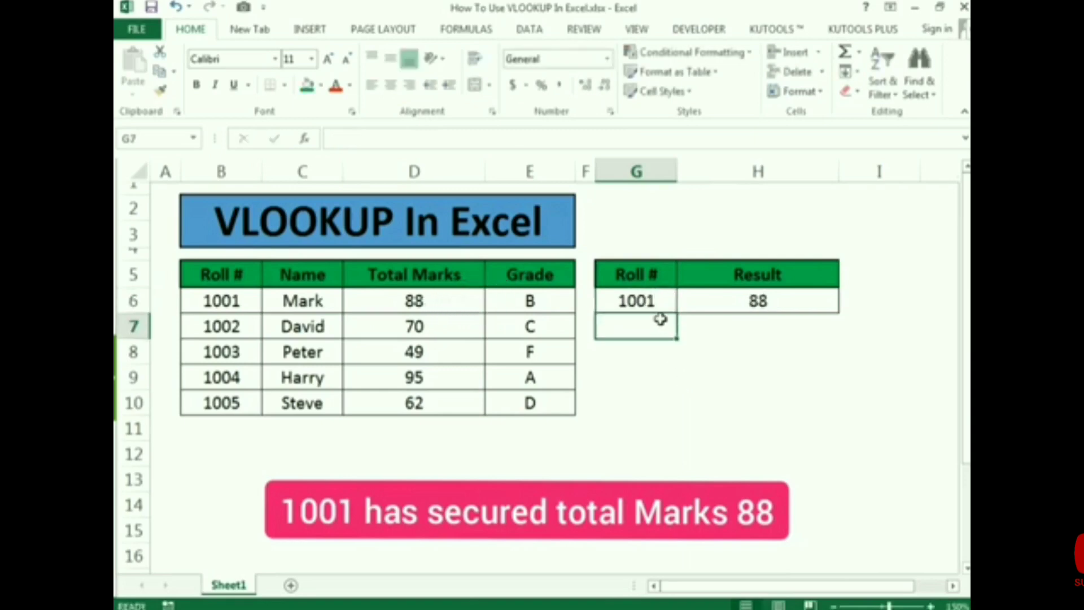
pyautogui.click(746, 304)
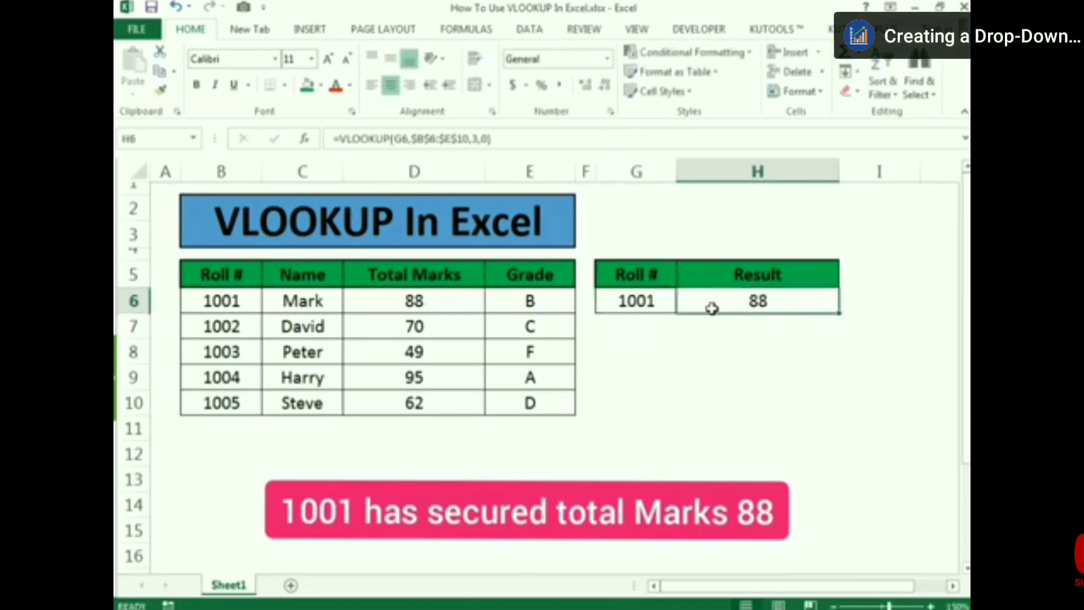
pyautogui.click(651, 308)
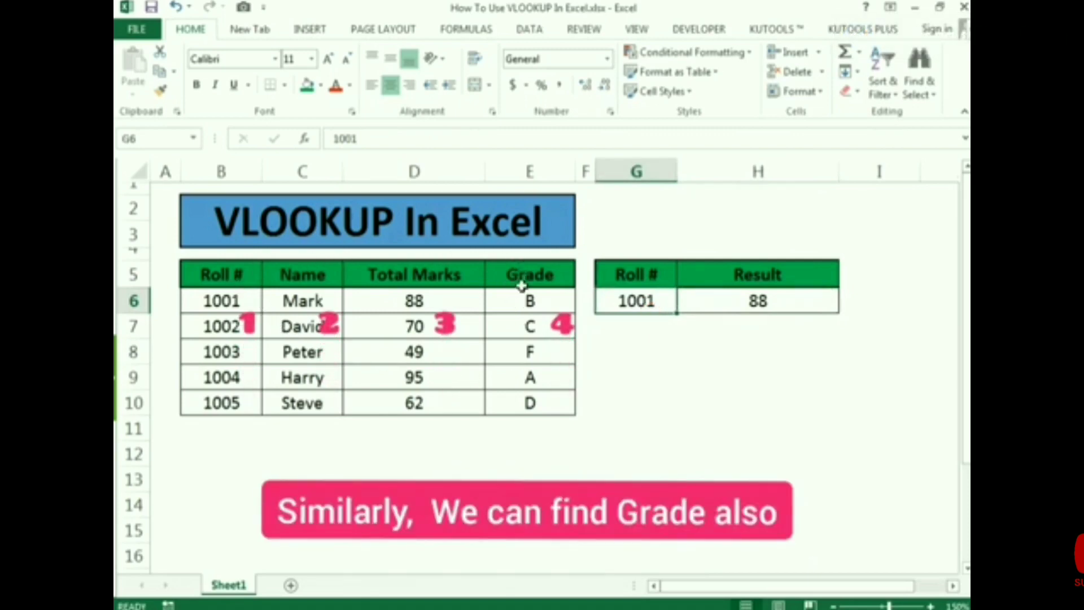
# Change the VLOOKUP column index to 4 so H6 returns grade B for roll 1001.
pyautogui.click(694, 303)
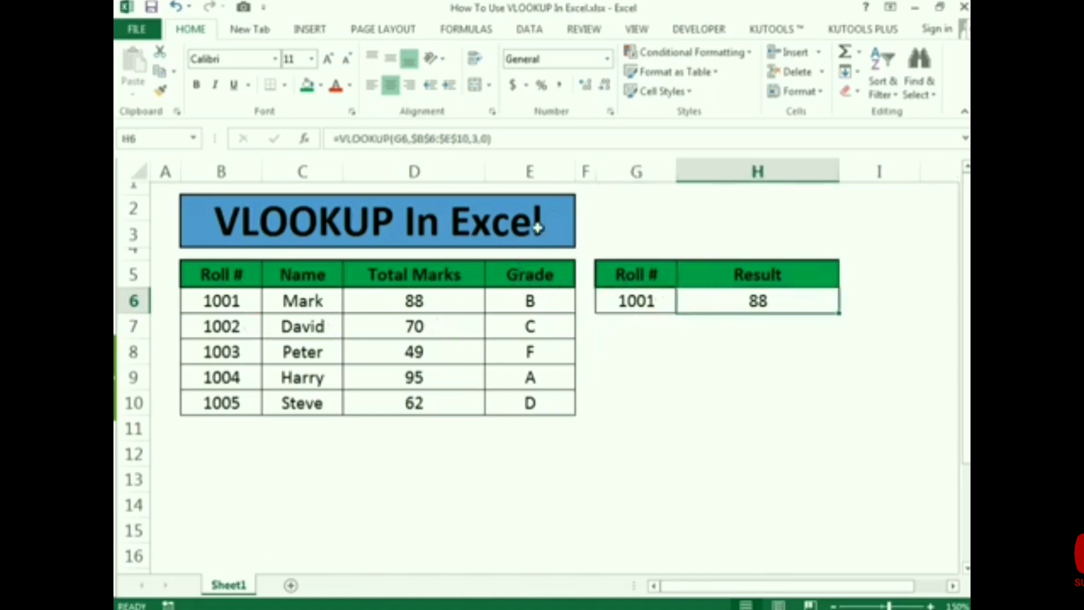
pyautogui.click(476, 140)
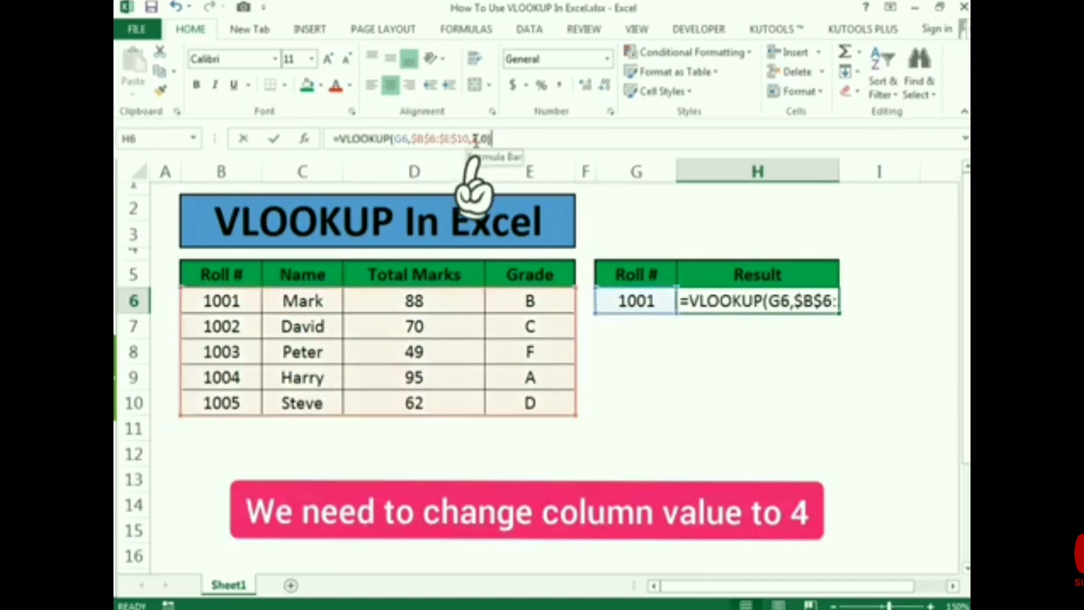
pyautogui.doubleClick(475, 139)
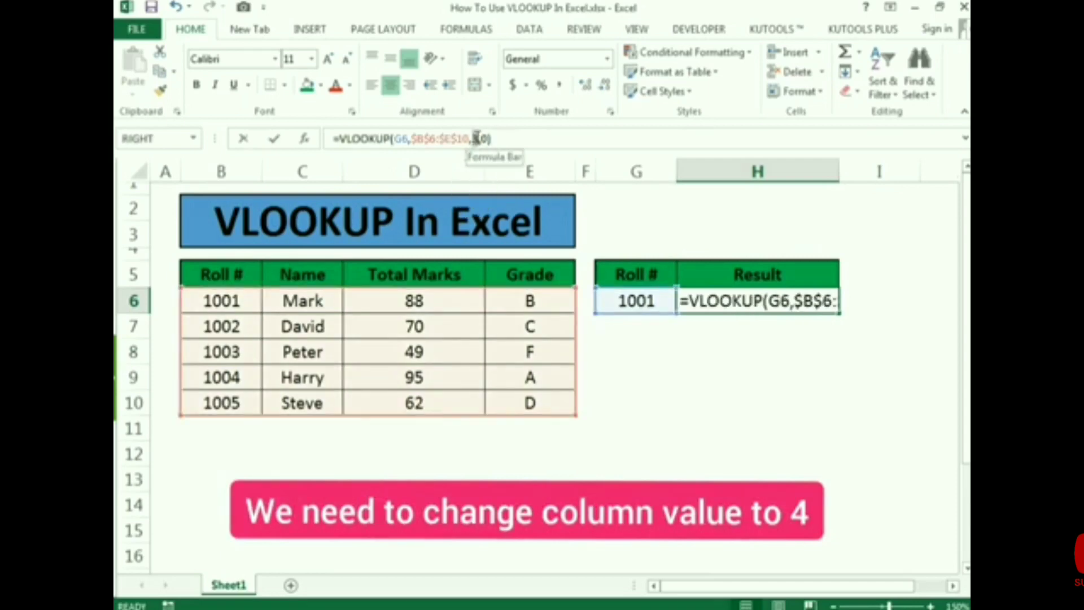
pyautogui.write('4')
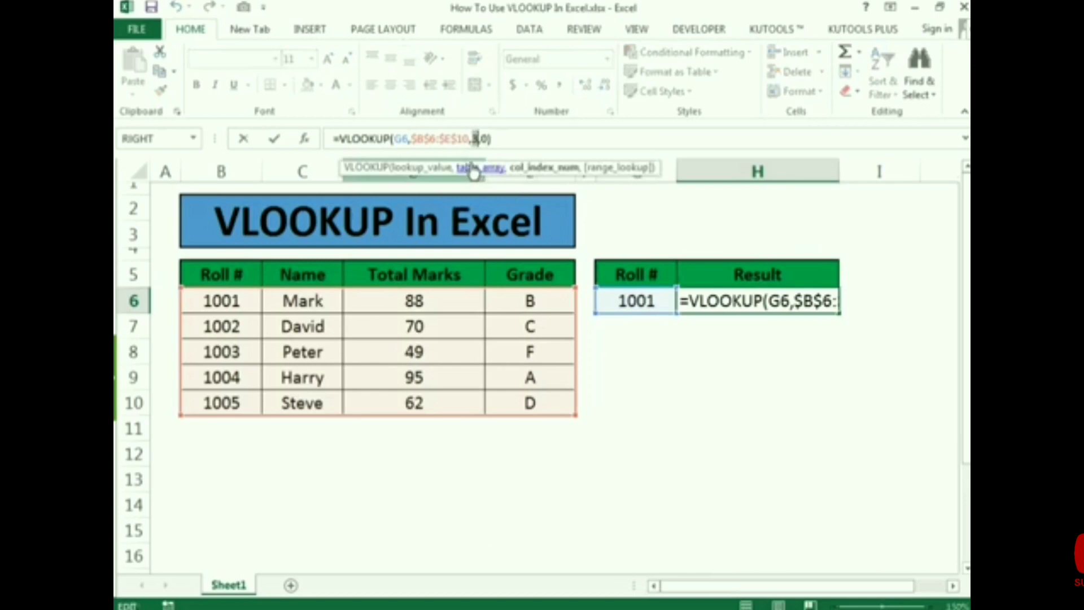
pyautogui.write('4')
pyautogui.press('Return')
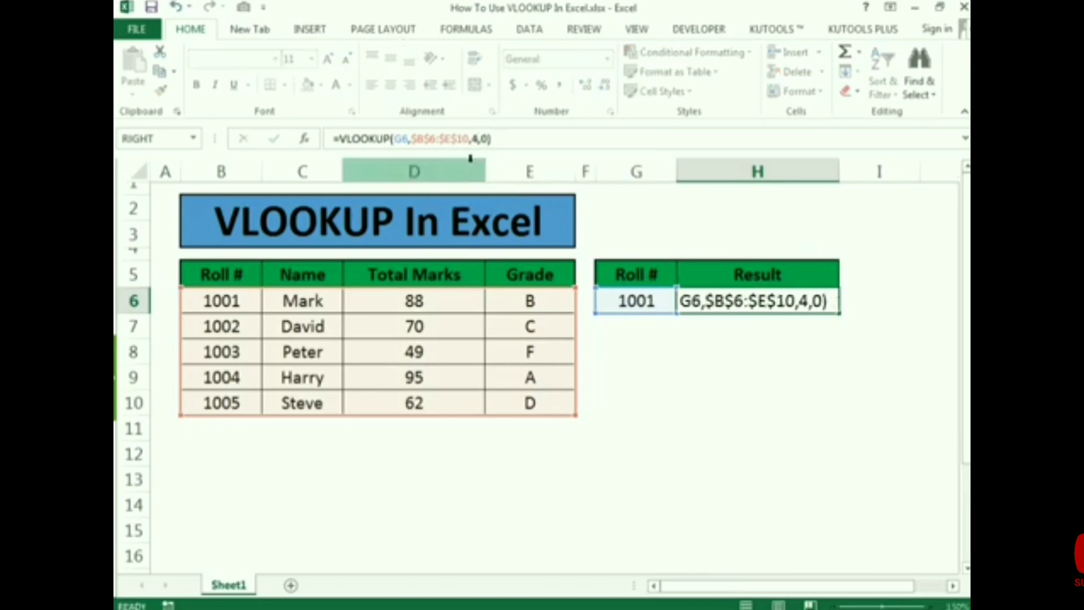
pyautogui.click(756, 302)
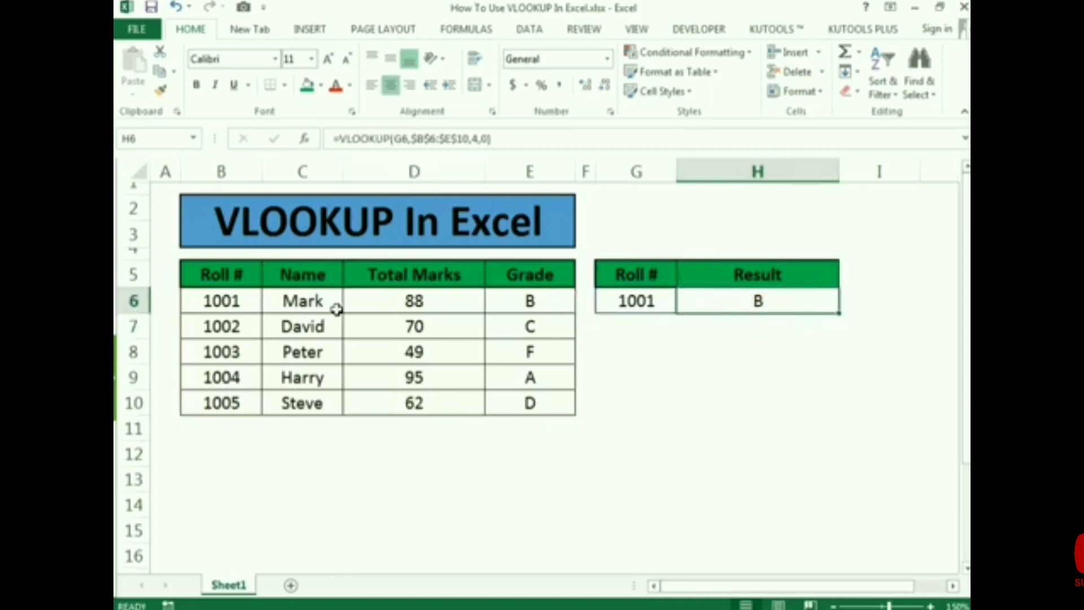
# Change the roll number in G6 to 1002 so H6 returns grade C.
pyautogui.click(202, 305)
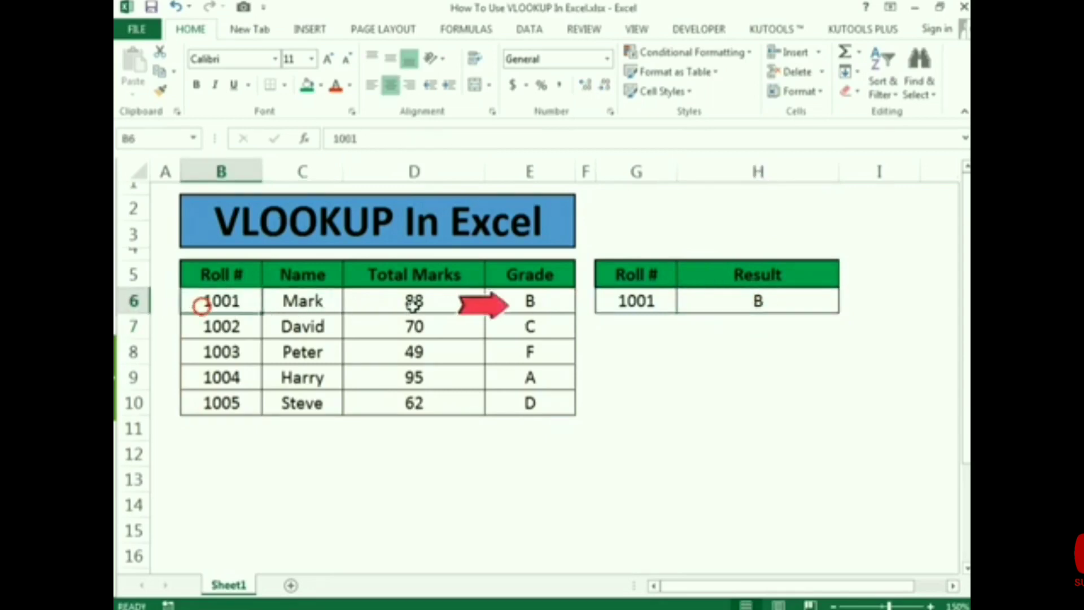
pyautogui.click(514, 304)
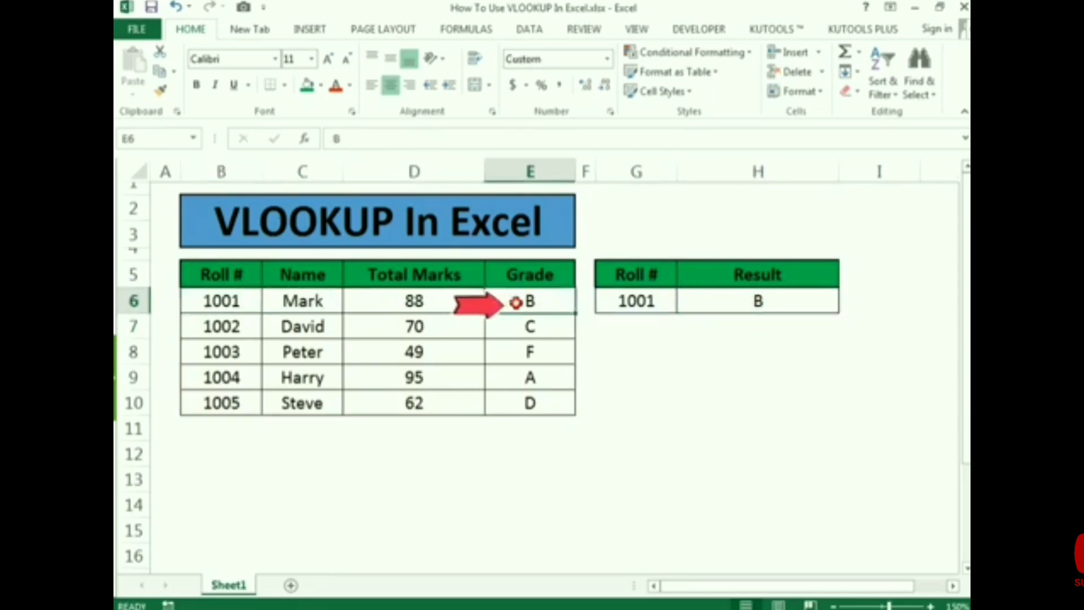
pyautogui.click(235, 327)
pyautogui.click(618, 302)
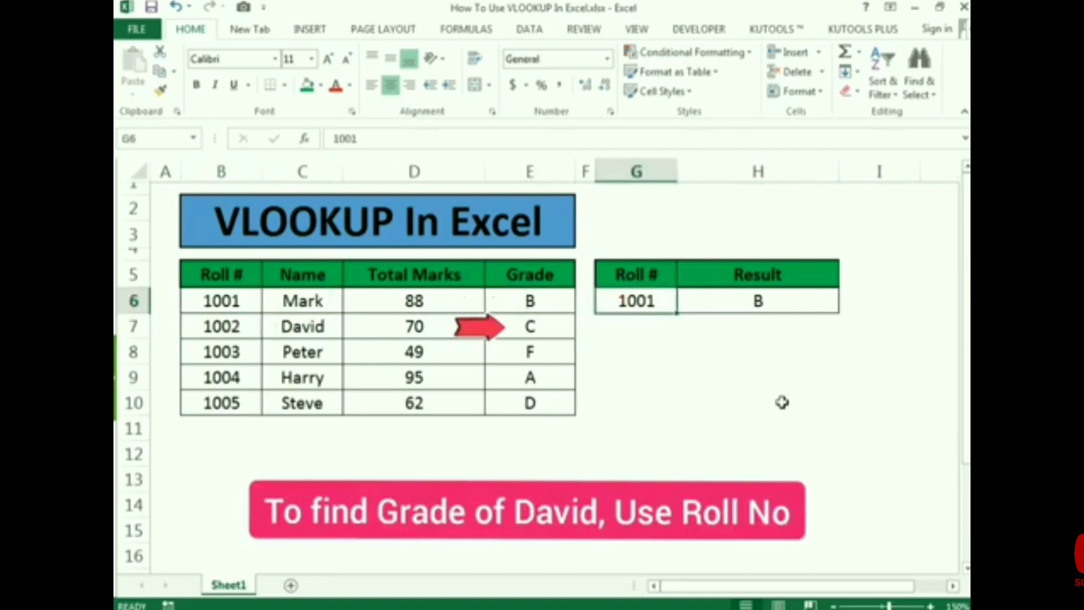
pyautogui.write('1002')
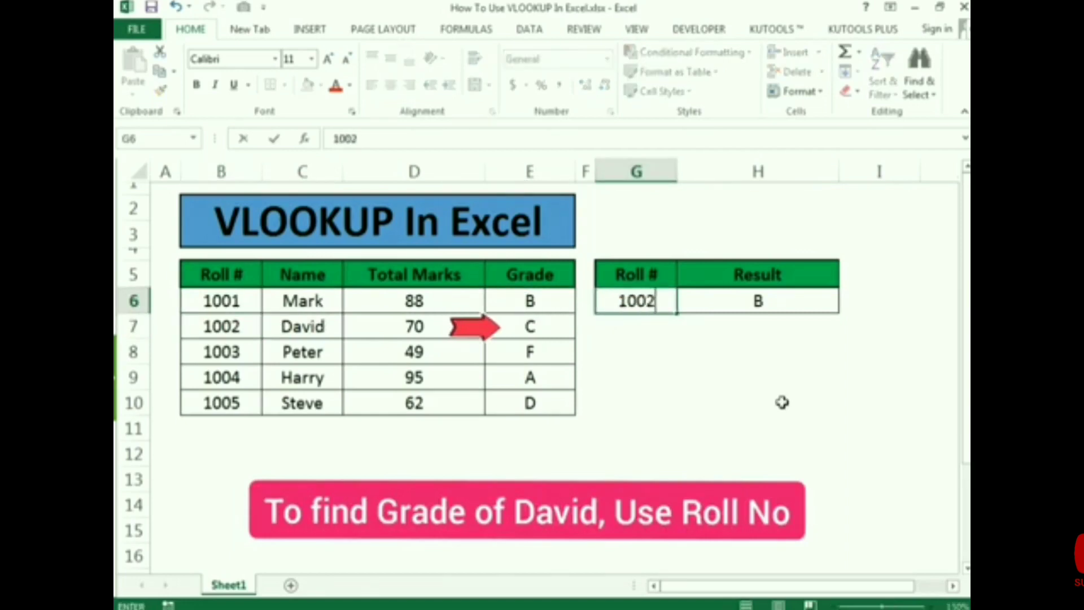
pyautogui.press('Return')
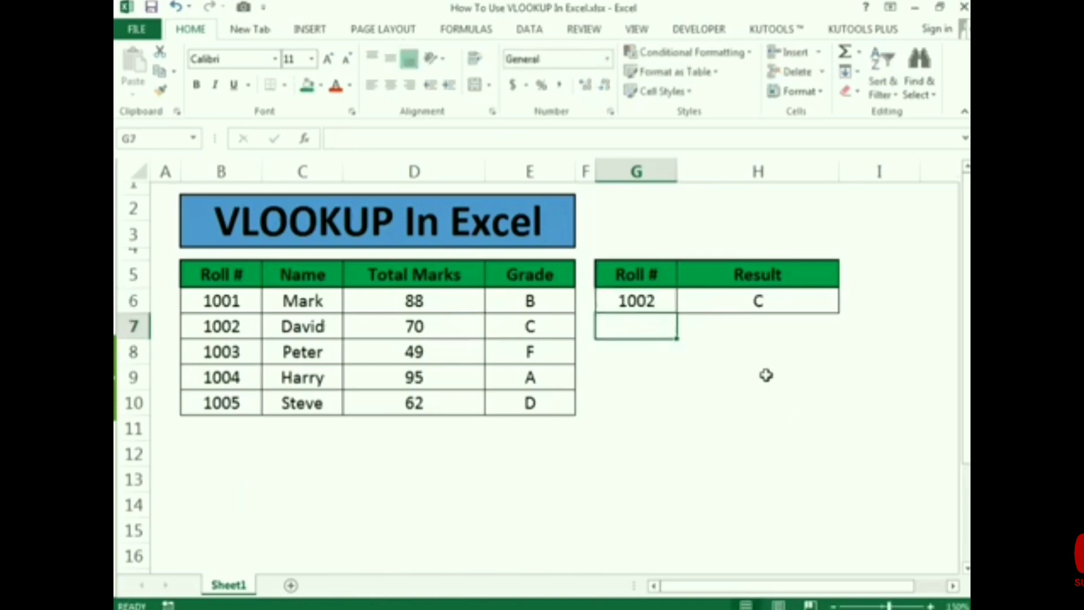
pyautogui.click(723, 308)
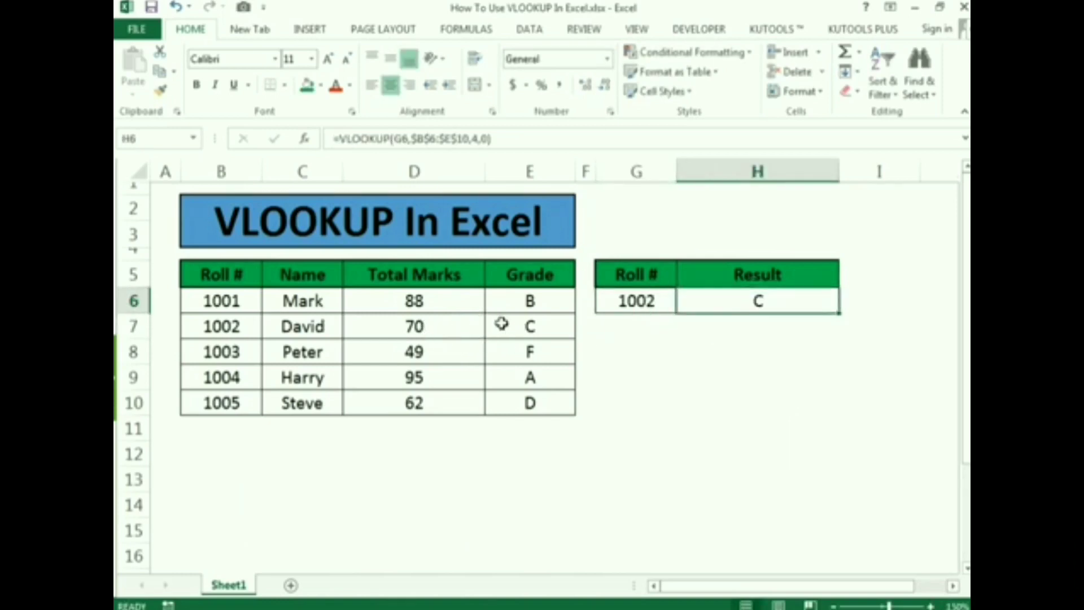
pyautogui.click(522, 324)
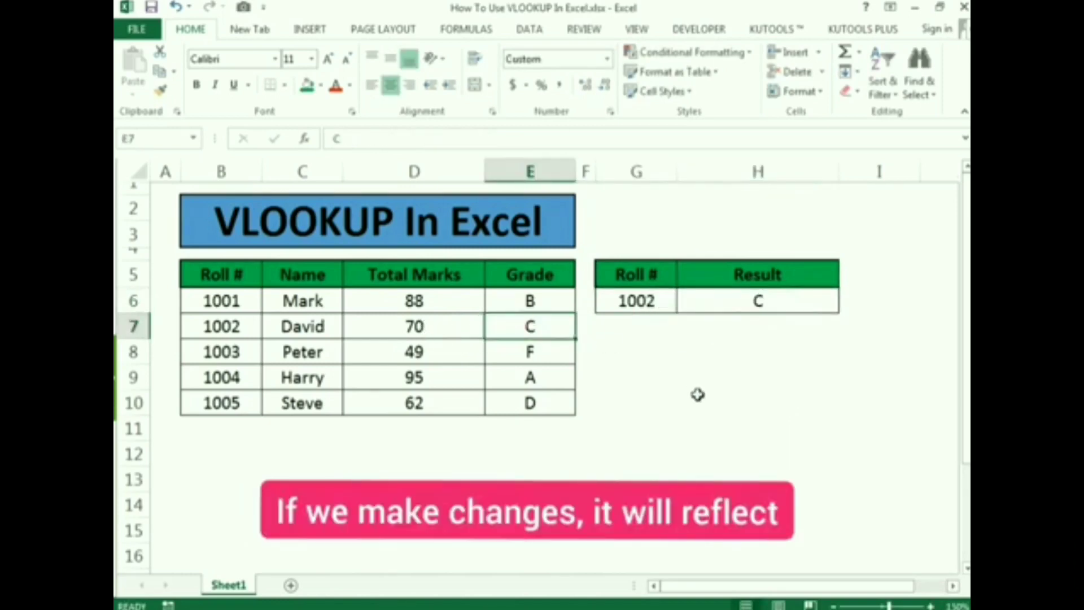
# Change the student's grade in E7 from C to d so the Result cell updates to d.
pyautogui.write('d')
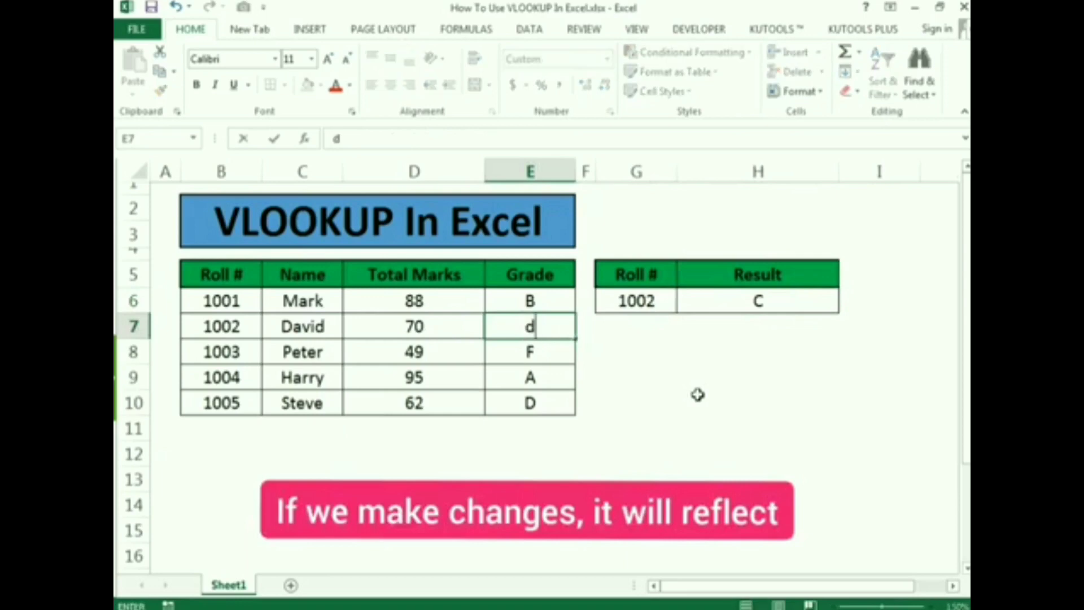
pyautogui.press('BackSpace')
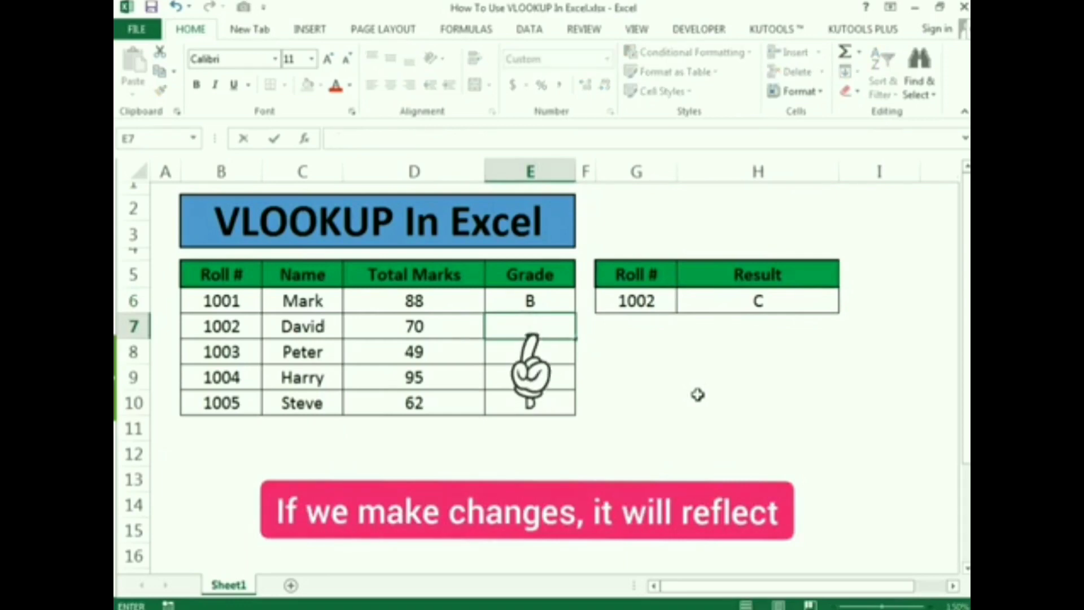
pyautogui.write('d')
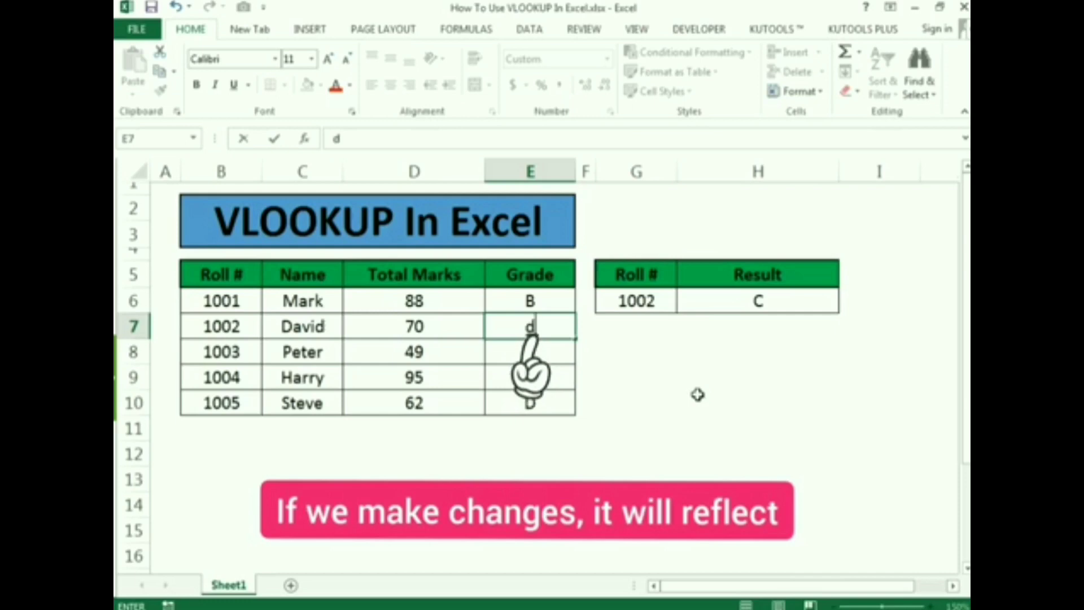
pyautogui.press('Return')
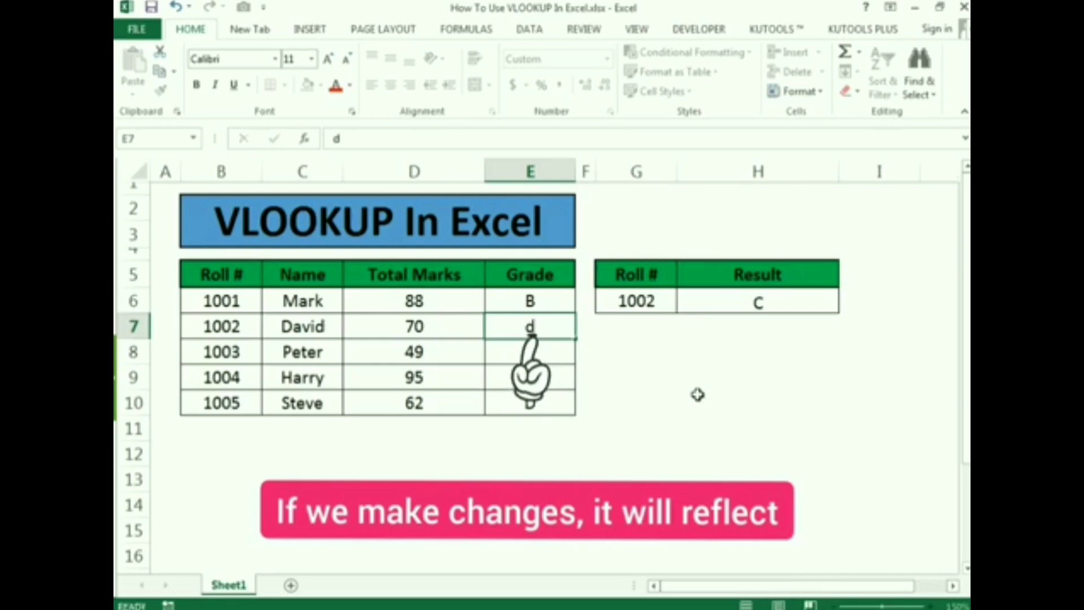